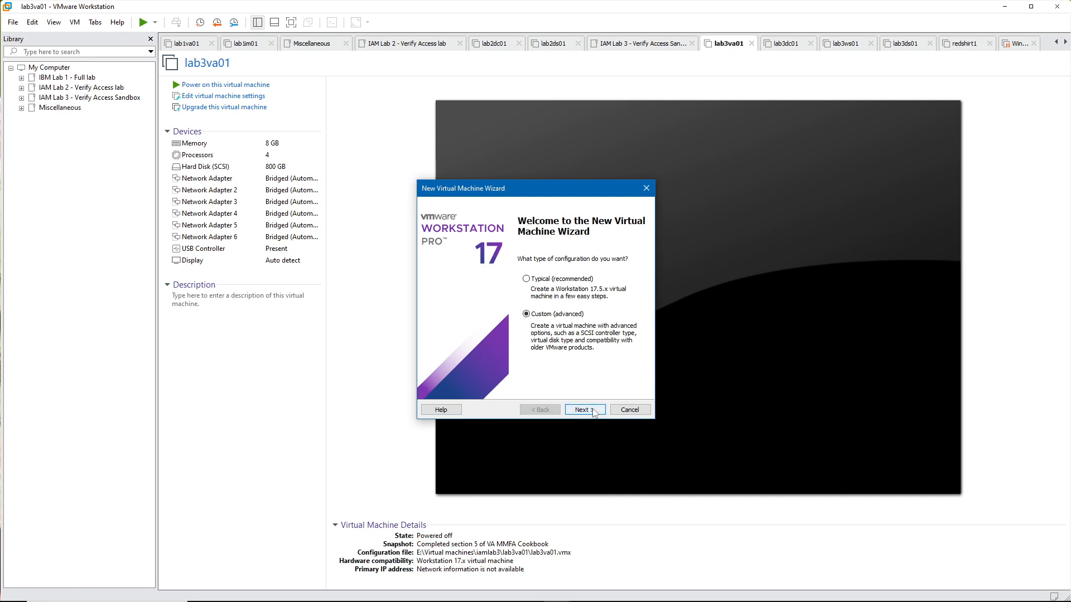
# Step: Start a custom virtual machine configuration with ESXi 7.0 hardware compatibility
pyautogui.click(594, 411)
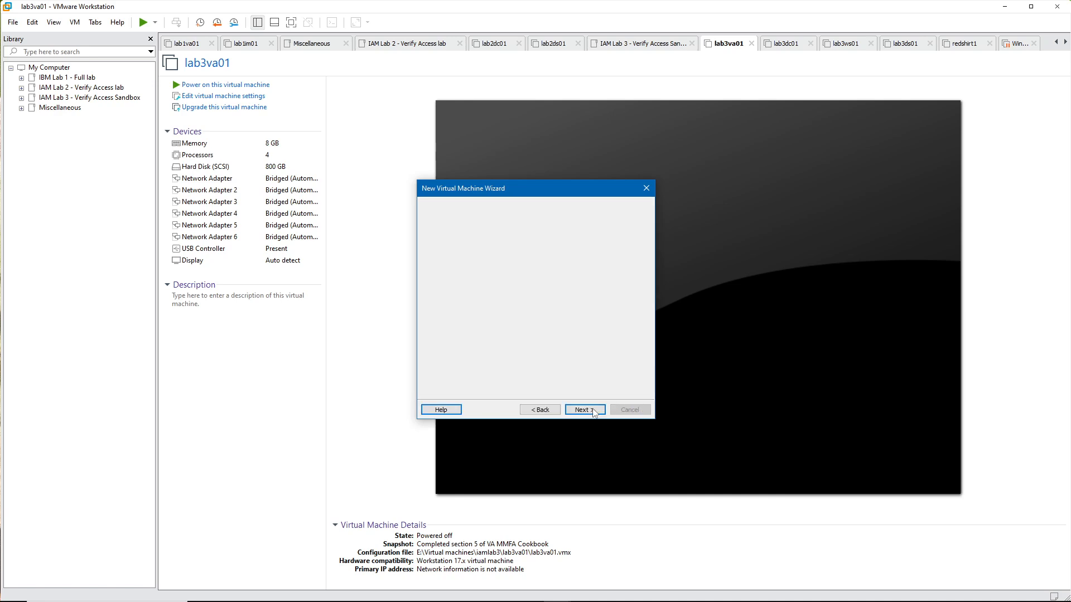
pyautogui.click(610, 250)
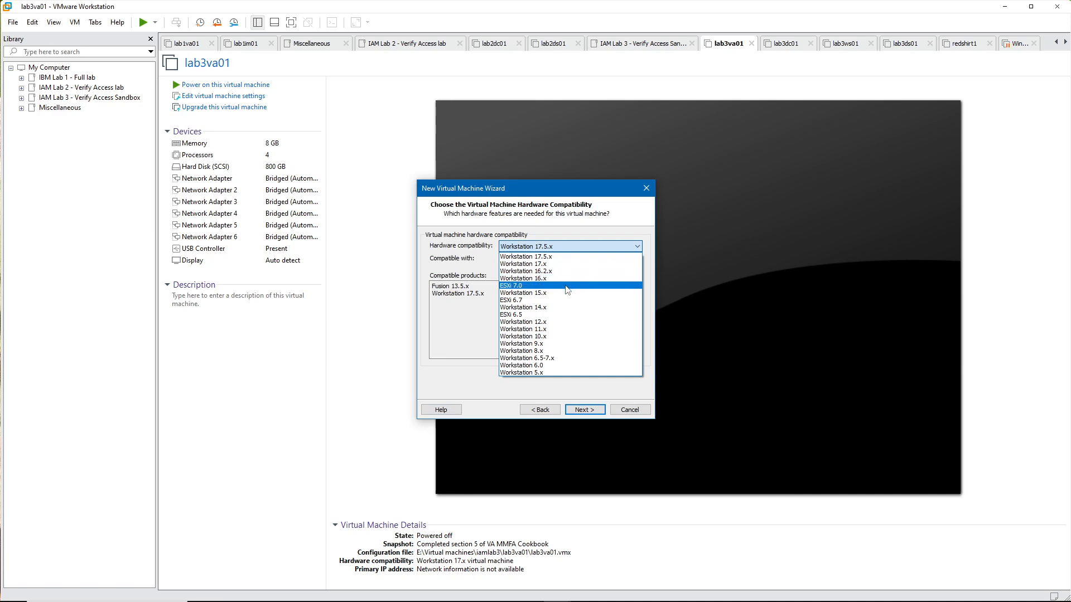
pyautogui.click(566, 286)
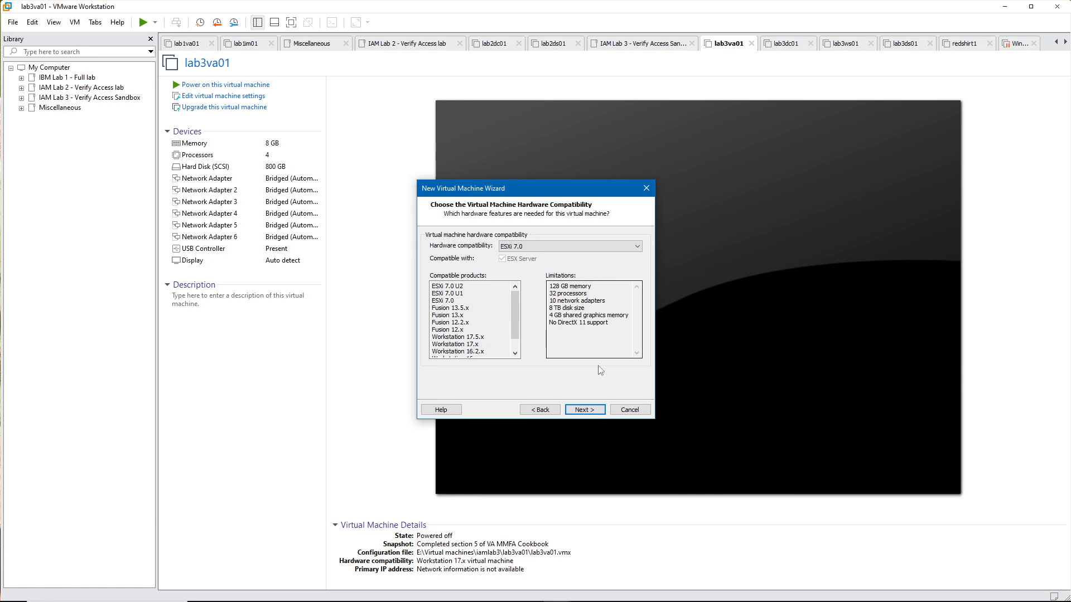
pyautogui.click(600, 415)
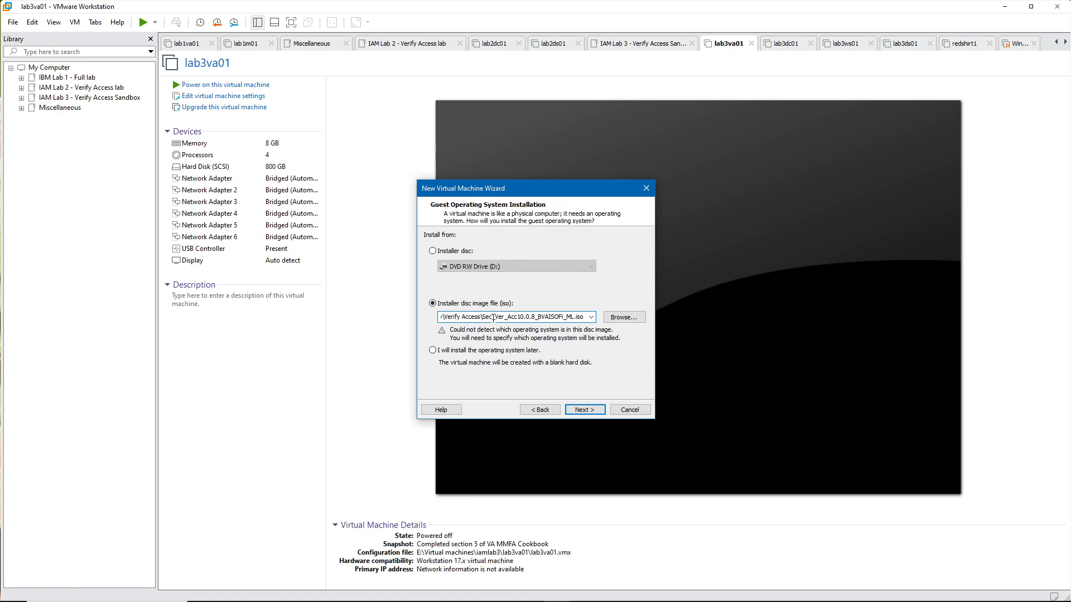
# Step: Use the installer image Sec_Ver_Acc10.0.8_BVAISOFi_ML.iso and set the guest operating system to Linux, version Other Linux 2.6.x kernel 64-bit
pyautogui.moveTo(482, 318); pyautogui.dragTo(583, 317)
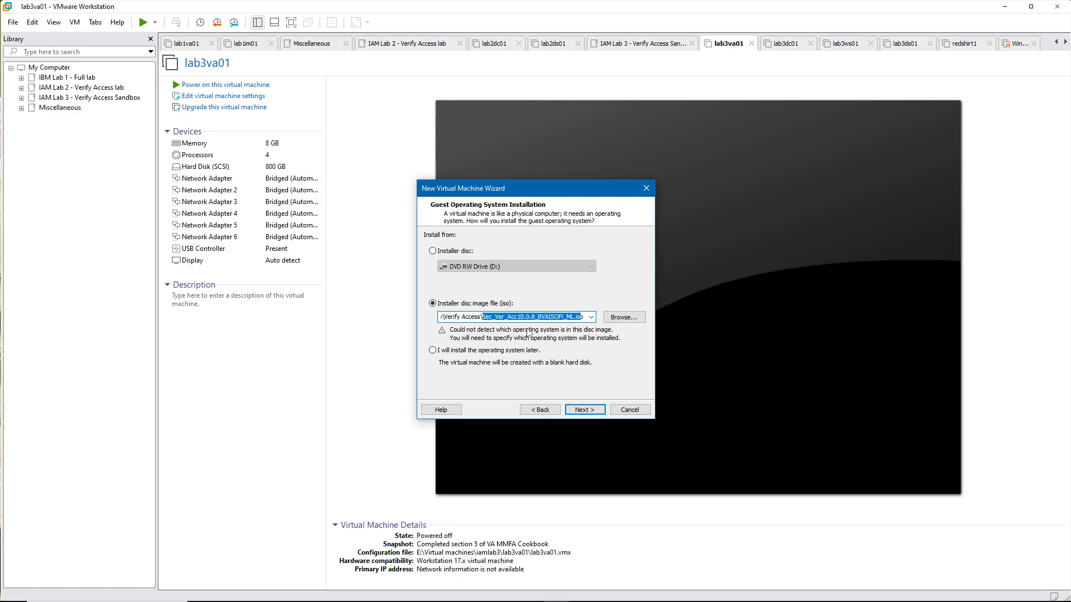
pyautogui.click(593, 413)
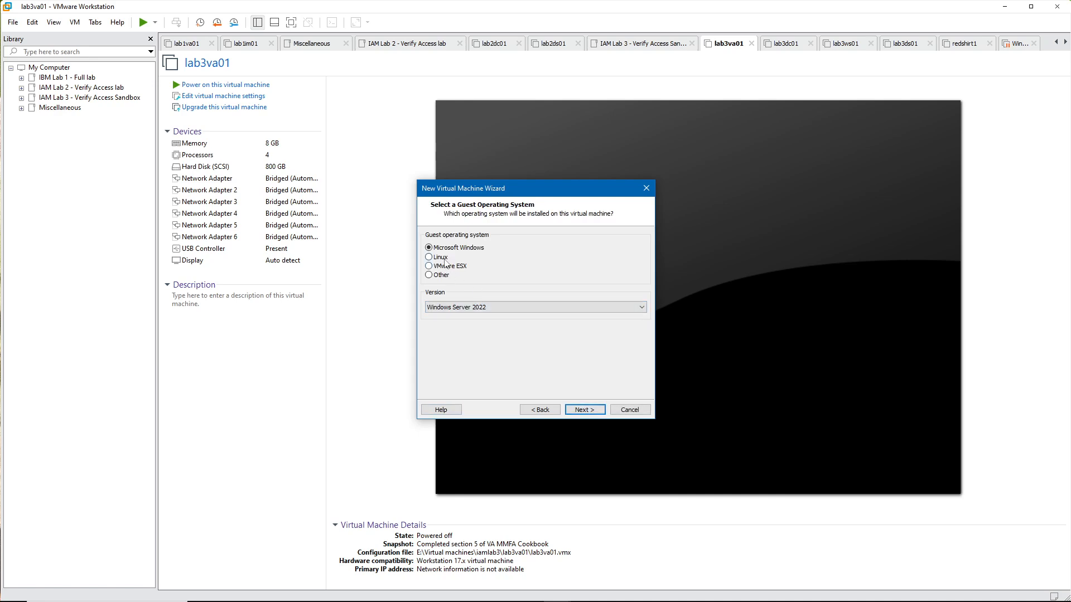
pyautogui.click(446, 260)
pyautogui.click(457, 307)
pyautogui.scroll(-2, 494, 425)
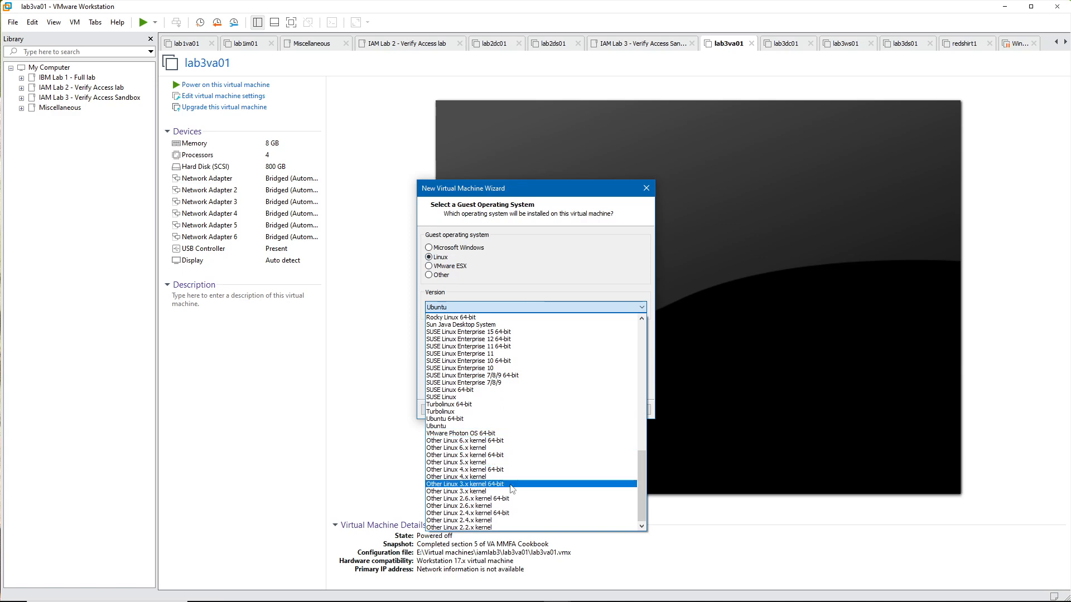
pyautogui.click(513, 500)
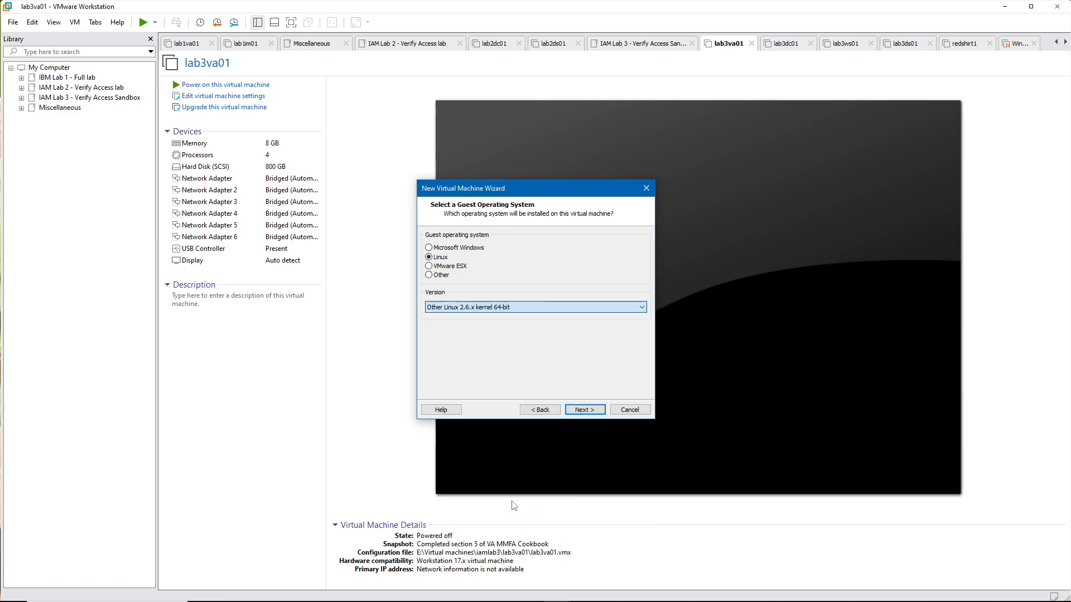
pyautogui.click(586, 411)
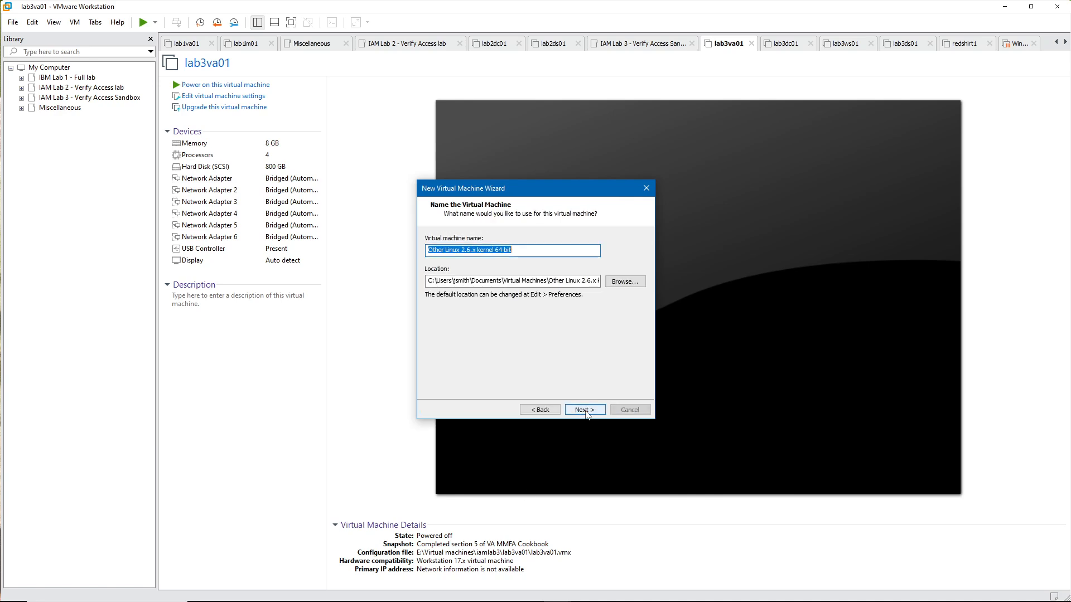
# Step: Name the virtual machine lab4va01 and store it in E:\Virtual machines\iamlab4\lab4va01
pyautogui.click(579, 252)
pyautogui.hotkey('shift', 'Home')
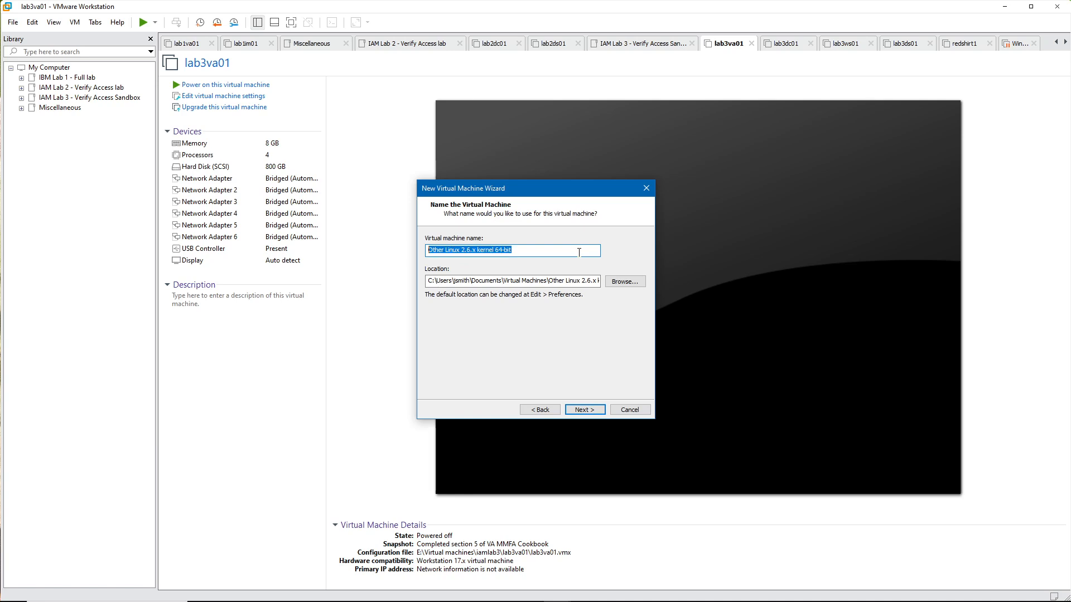
pyautogui.write('lab4')
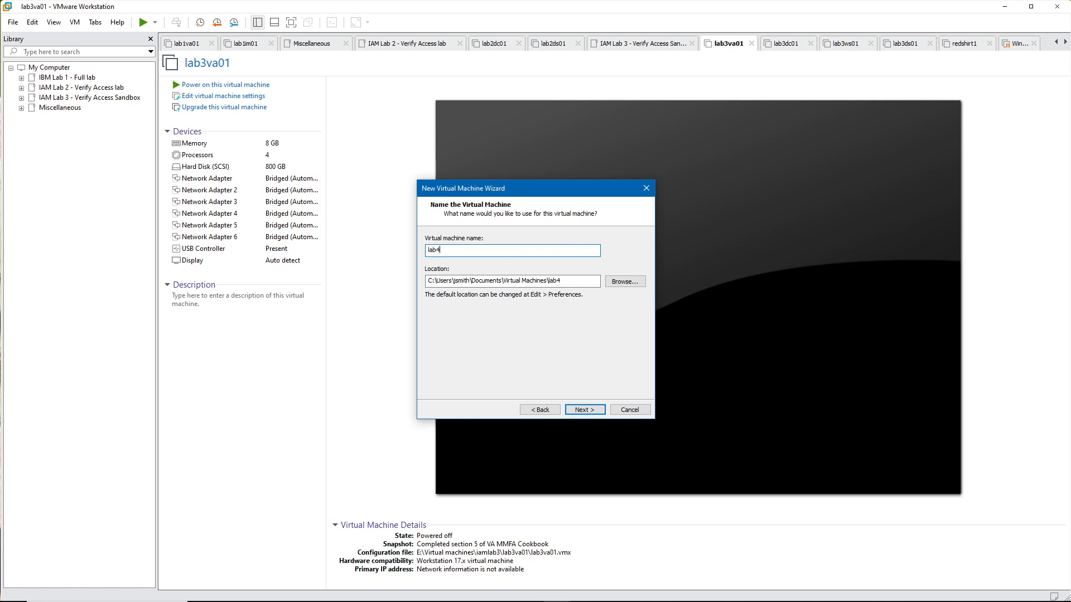
pyautogui.write('va01')
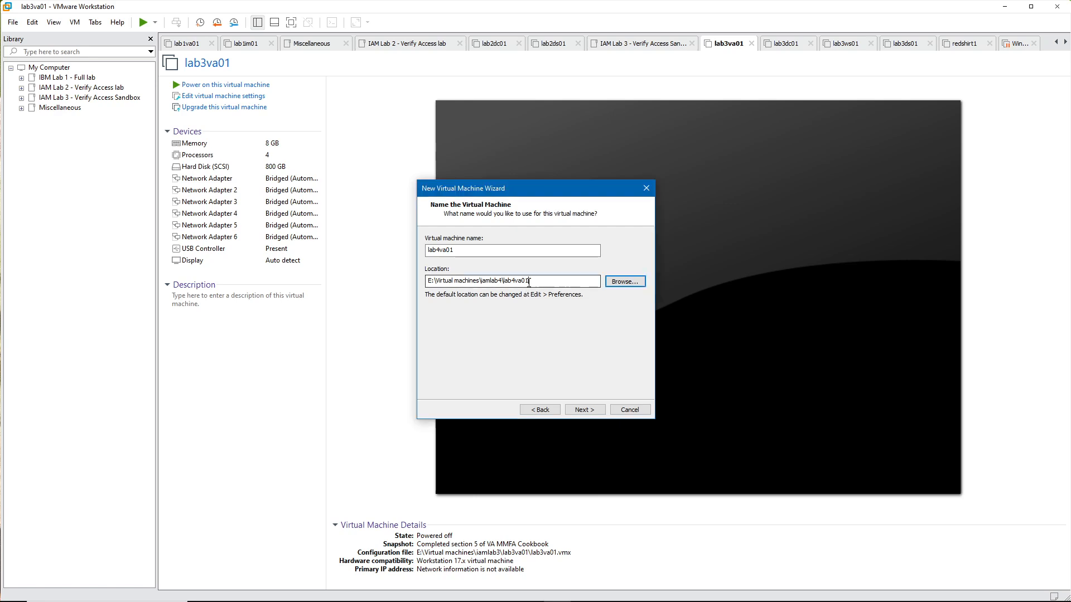
pyautogui.click(581, 413)
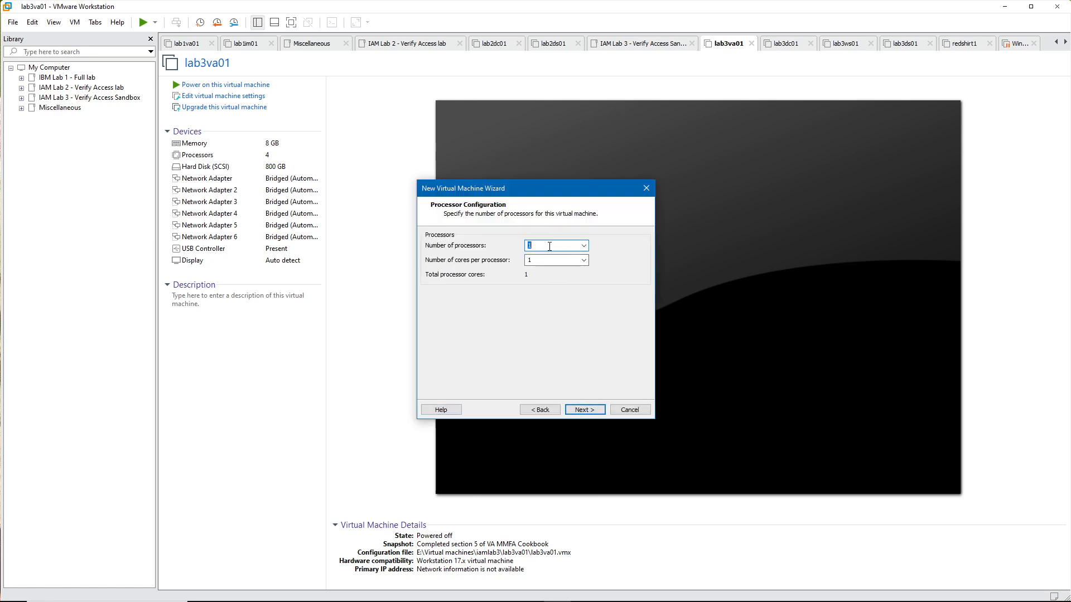
# Step: Allocate 2 processors with 2 cores each and 8192 MB of memory to the virtual machine
pyautogui.write('2')
pyautogui.moveTo(550, 260); pyautogui.dragTo(512, 261)
pyautogui.write('2')
pyautogui.click(581, 411)
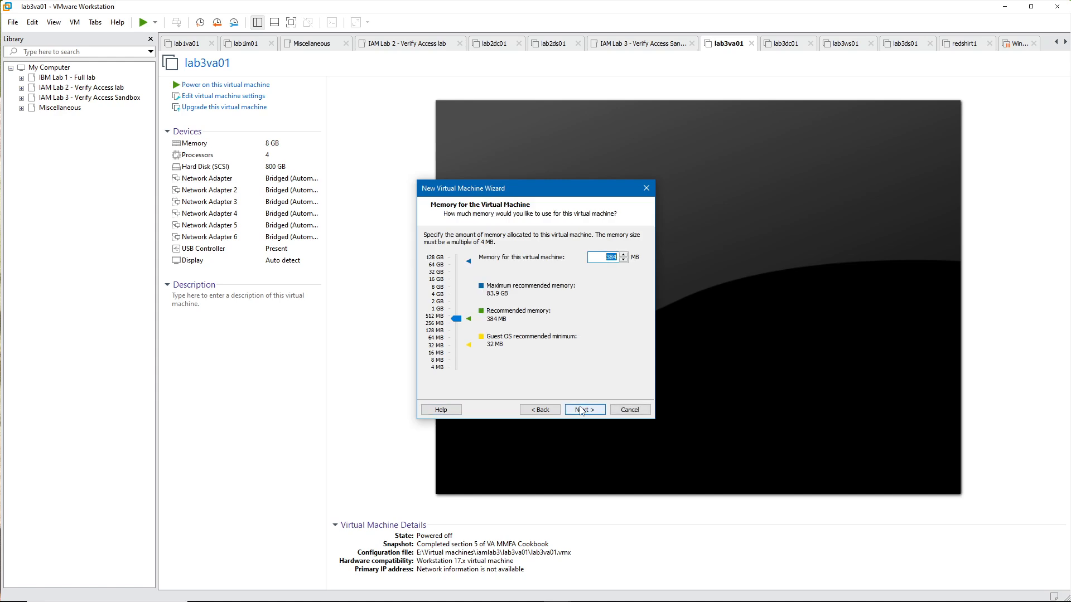
pyautogui.click(444, 292)
pyautogui.click(584, 410)
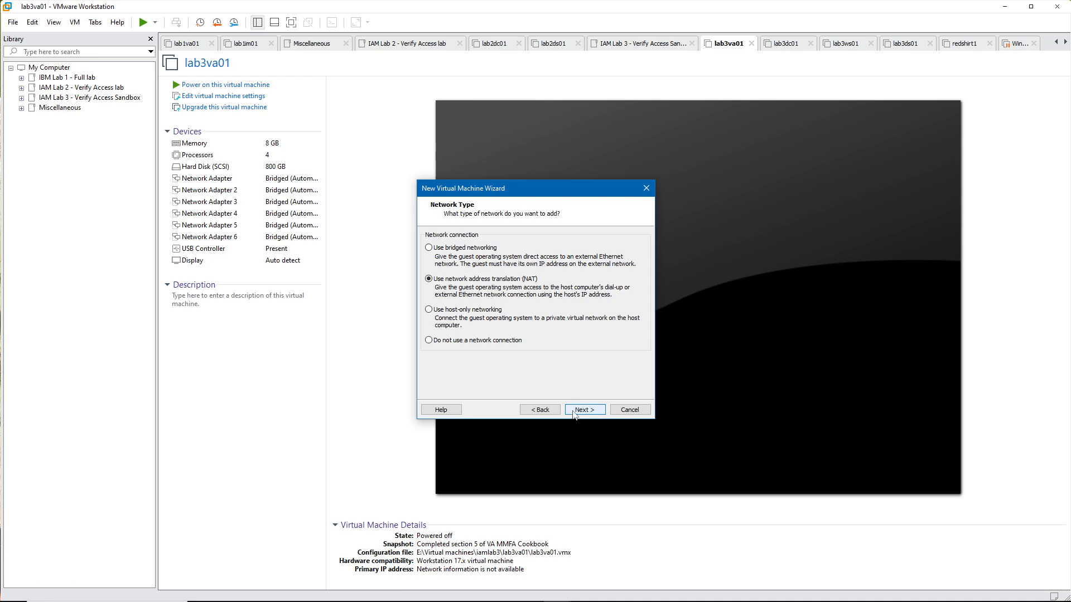
# Step: Choose bridged networking and a new SCSI virtual disk on the LSI Logic controller
pyautogui.click(488, 249)
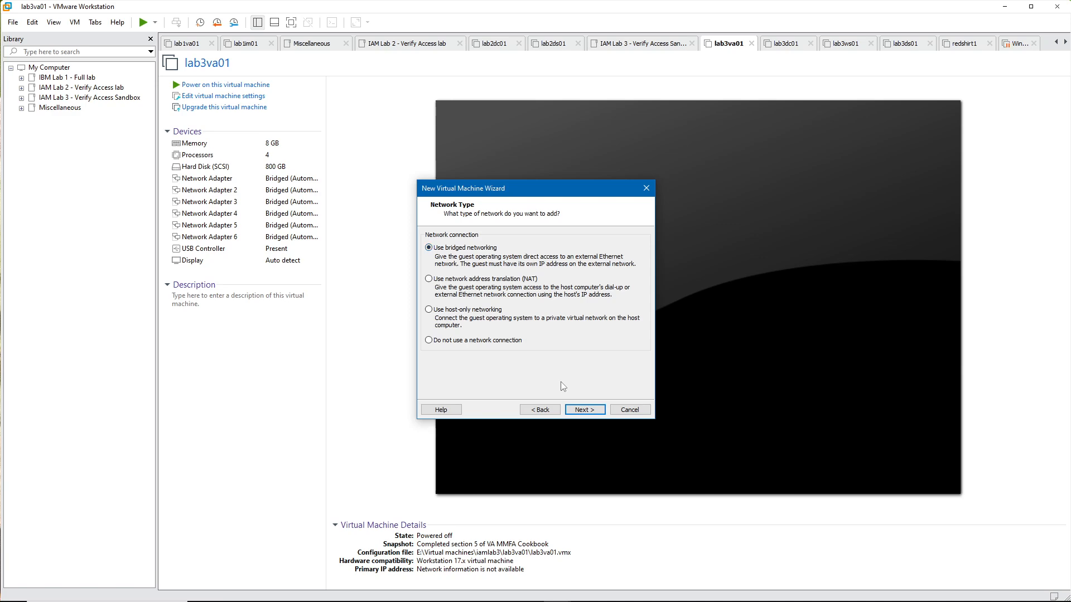
pyautogui.click(582, 412)
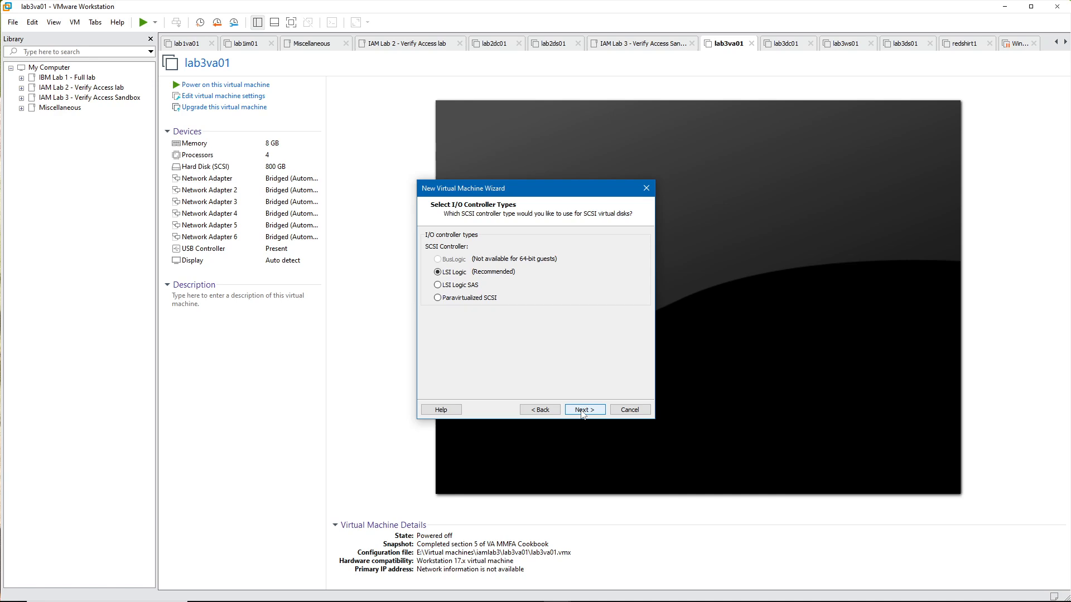
pyautogui.click(582, 411)
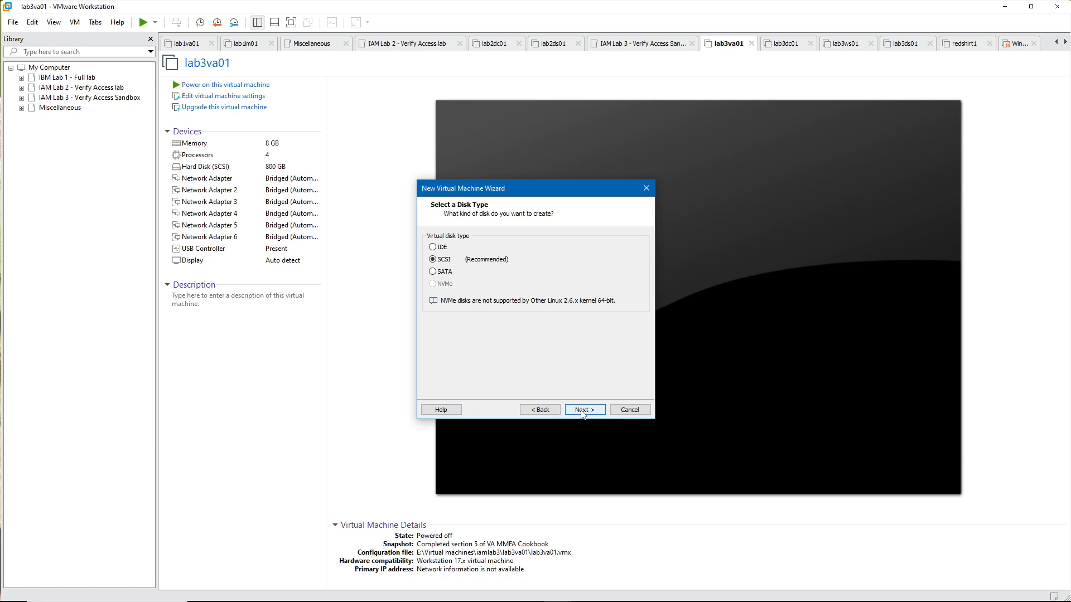
pyautogui.click(581, 411)
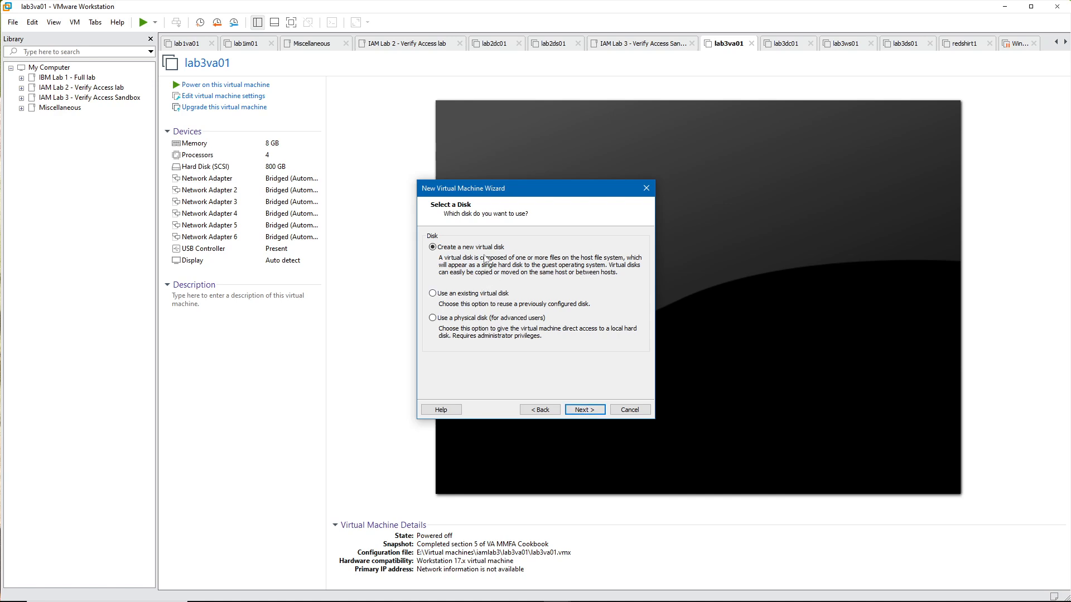
pyautogui.click(583, 410)
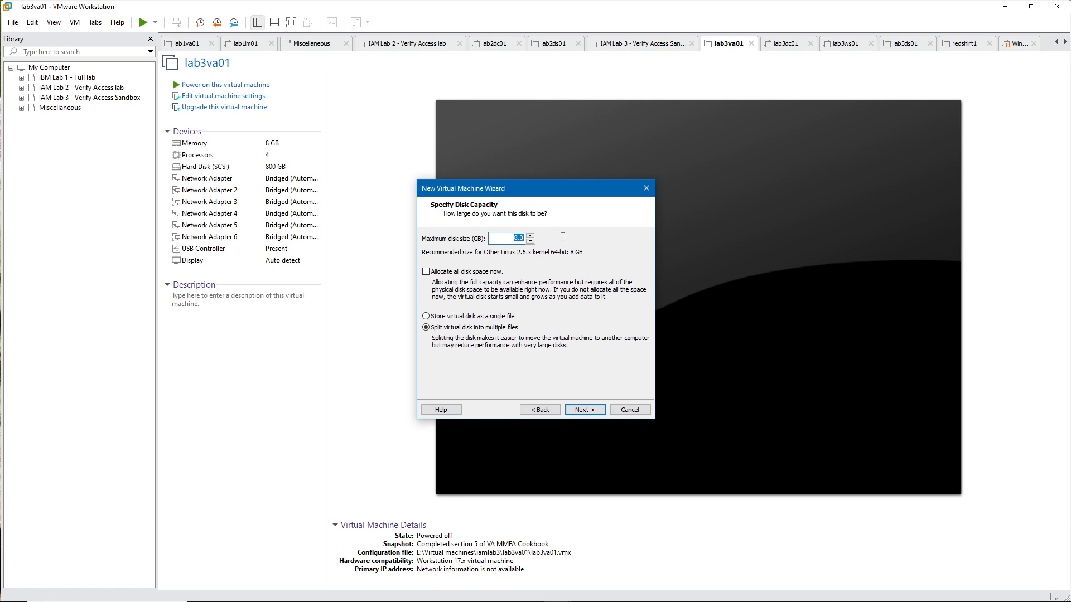
# Step: Set the disk to 200 GB stored as a single file, lab4va01.vmdk, and finish creating the virtual machine
pyautogui.write('200')
pyautogui.click(510, 319)
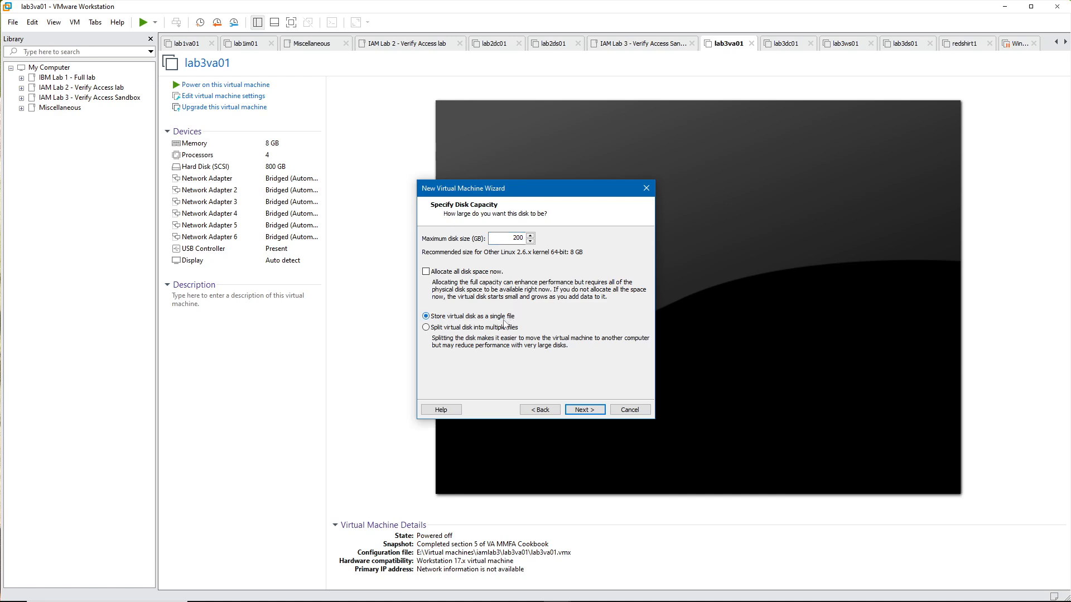
pyautogui.click(581, 412)
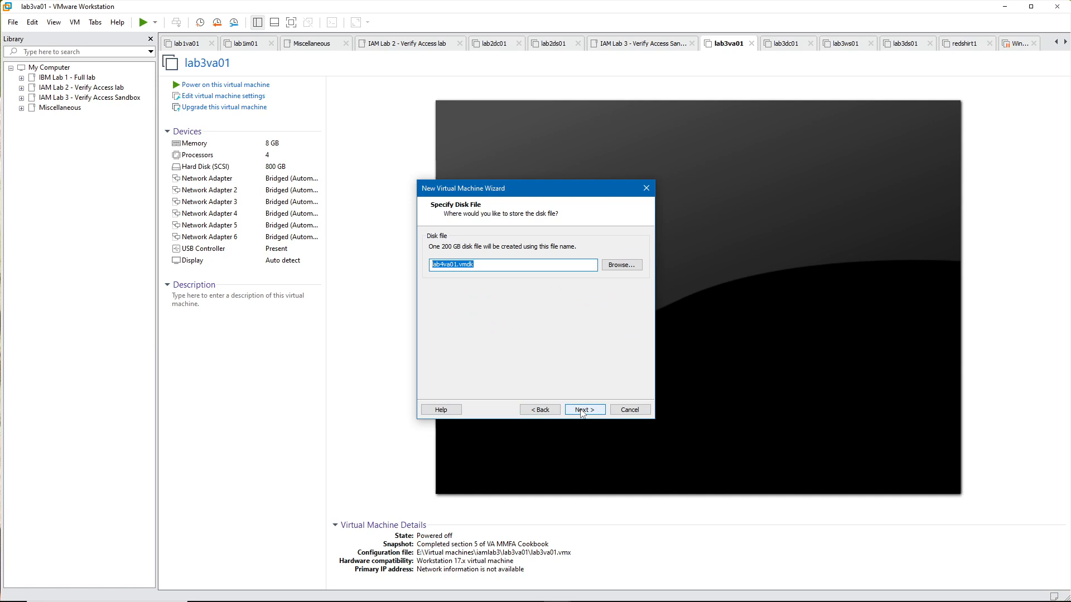
pyautogui.click(582, 411)
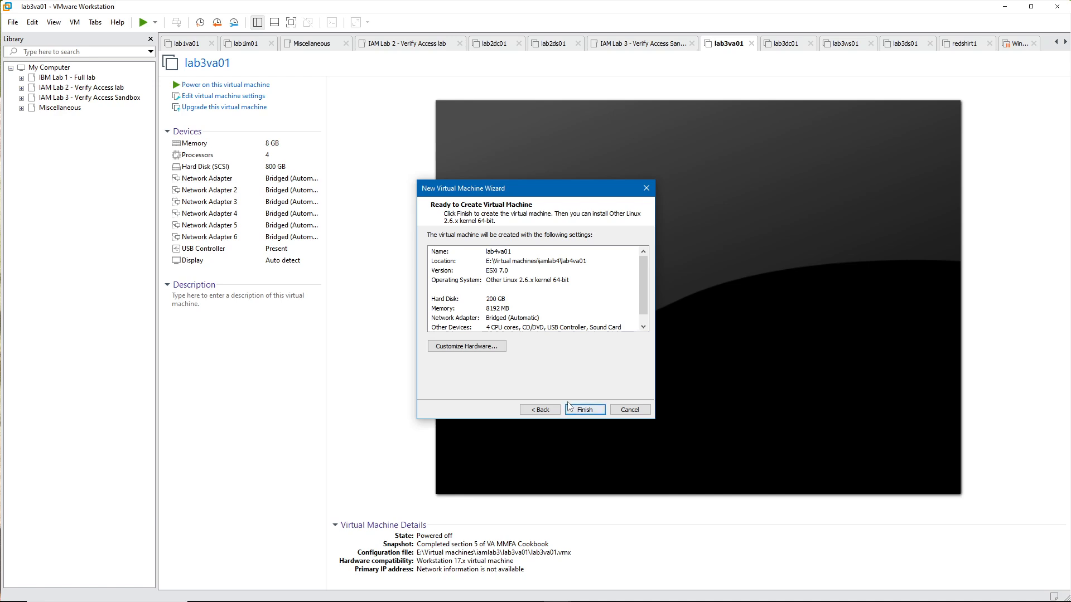
pyautogui.click(642, 327)
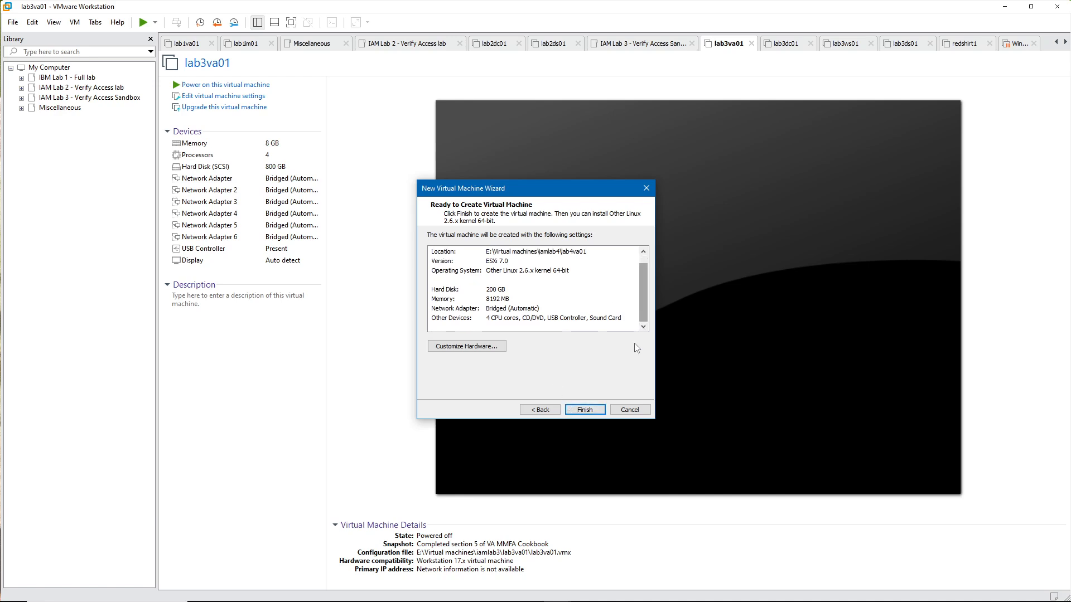
pyautogui.click(591, 411)
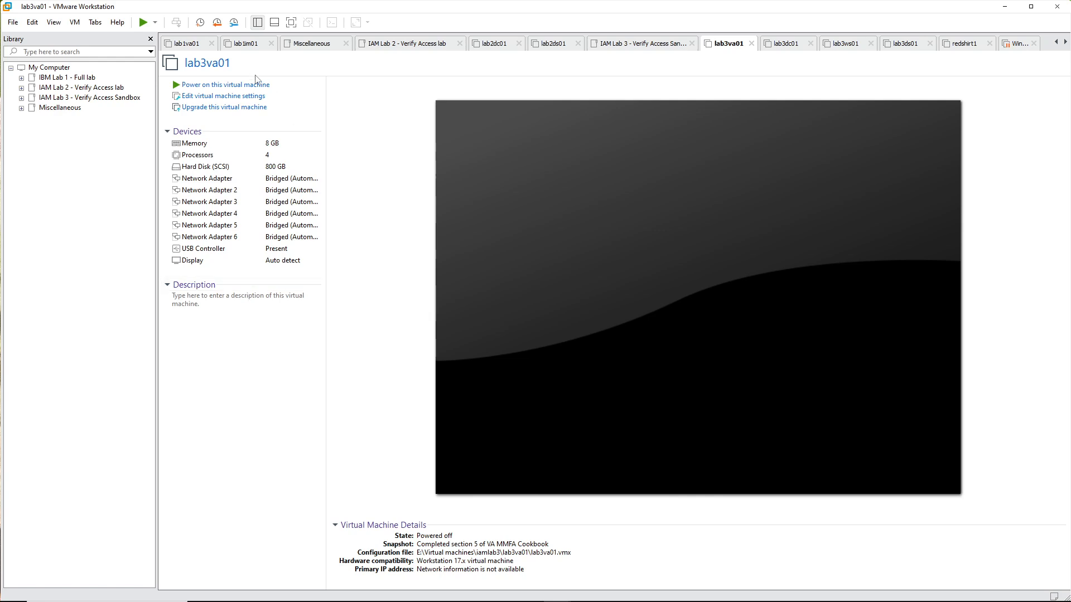
# Step: Review the network adapter configuration in the lab4va01 virtual machine settings without changing it
pyautogui.click(21, 99)
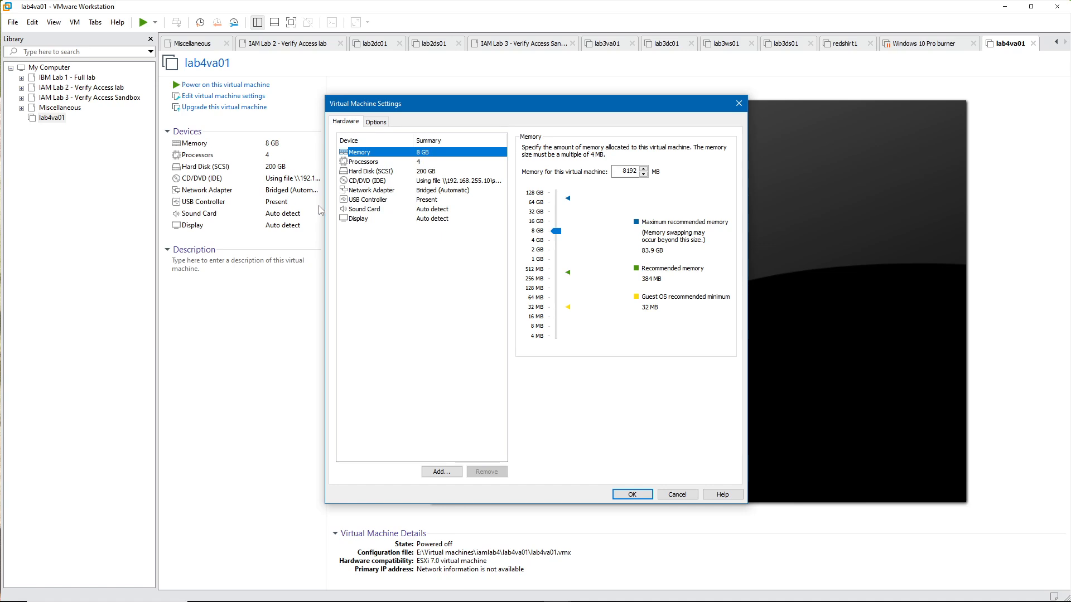
pyautogui.click(377, 190)
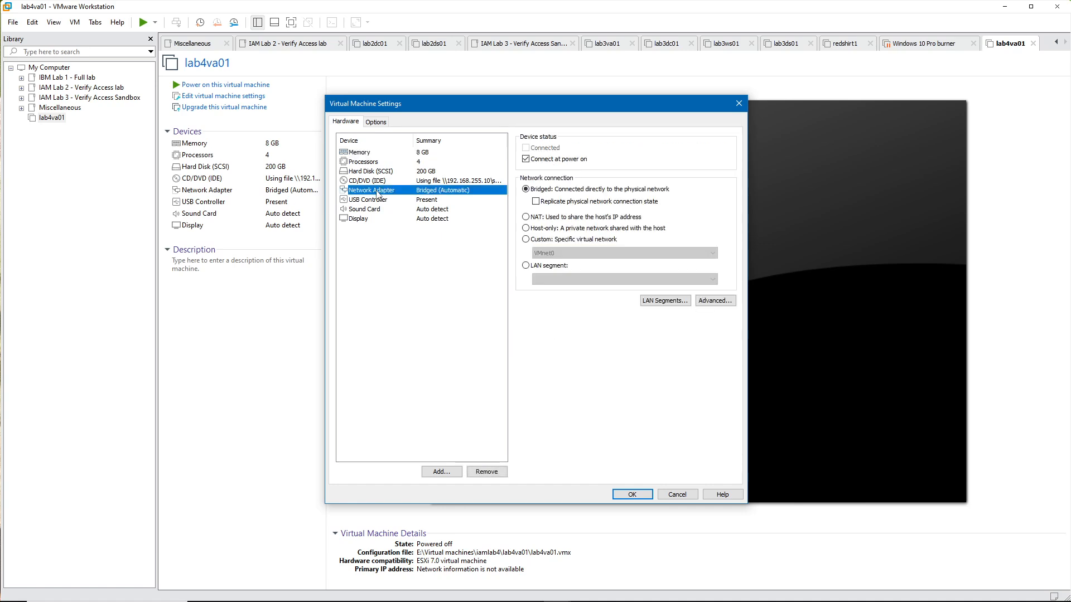
pyautogui.click(684, 496)
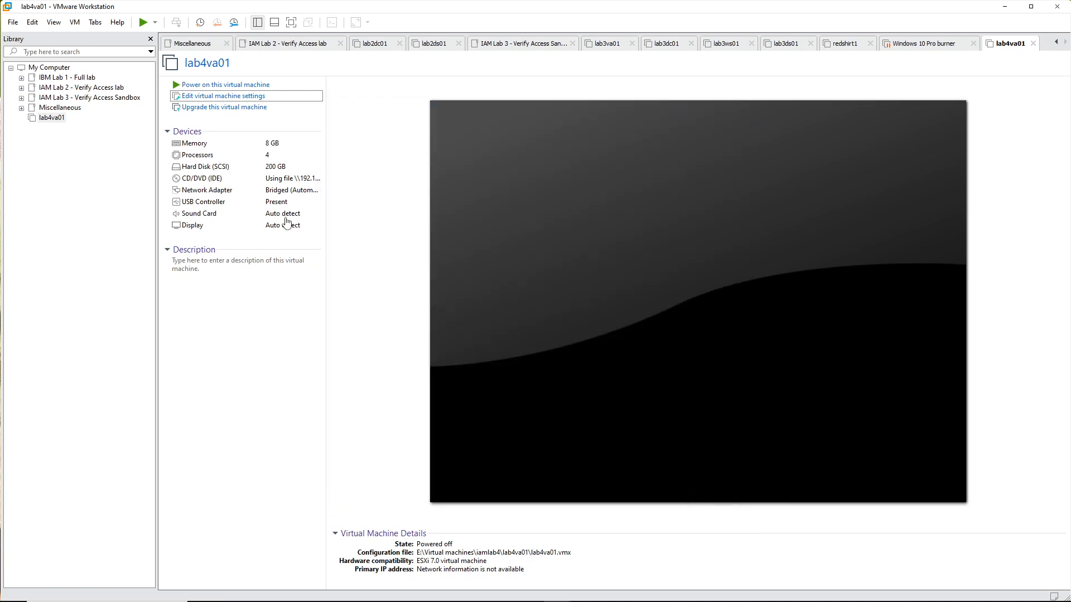
# Step: Power on lab4va01 and boot the Security Appliance Installer from the ISO to install the appliance
pyautogui.click(233, 86)
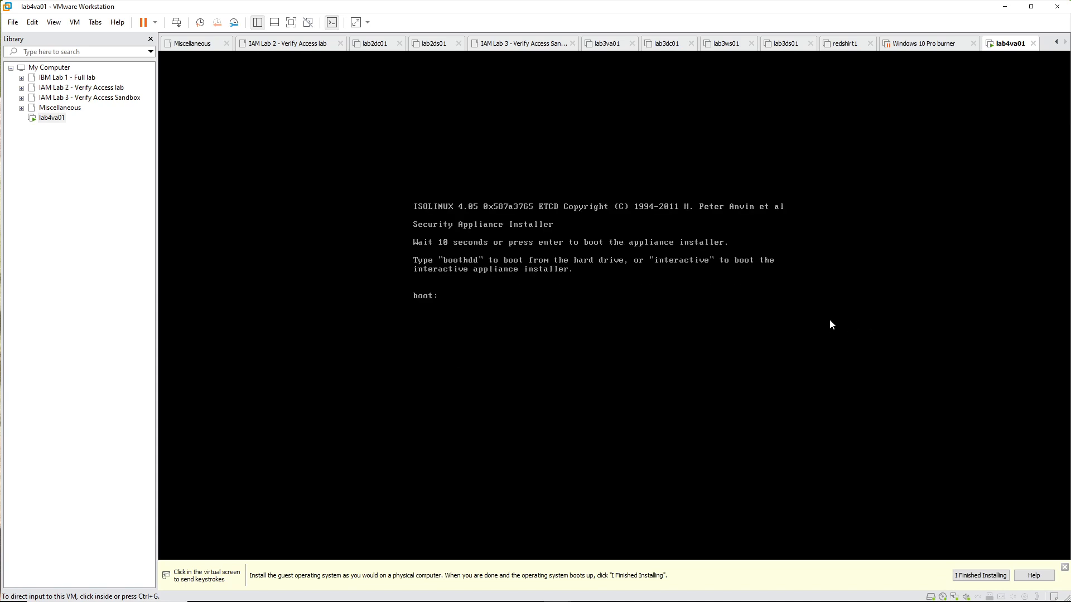
pyautogui.click(751, 238)
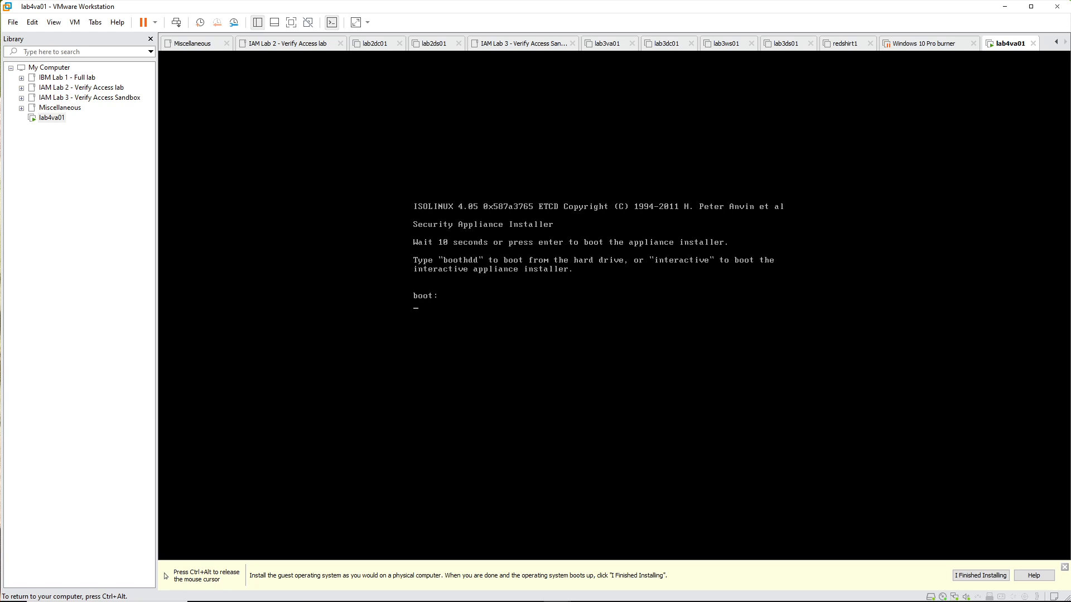
pyautogui.hotkey('ctrl', 'alt')
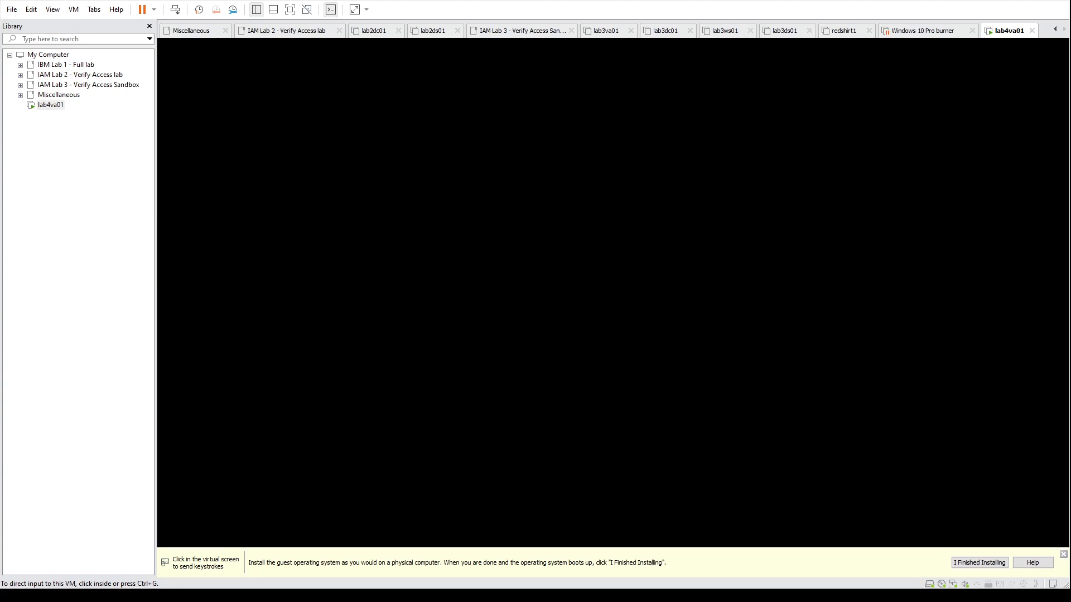
pyautogui.hotkey('ctrl', 'g')
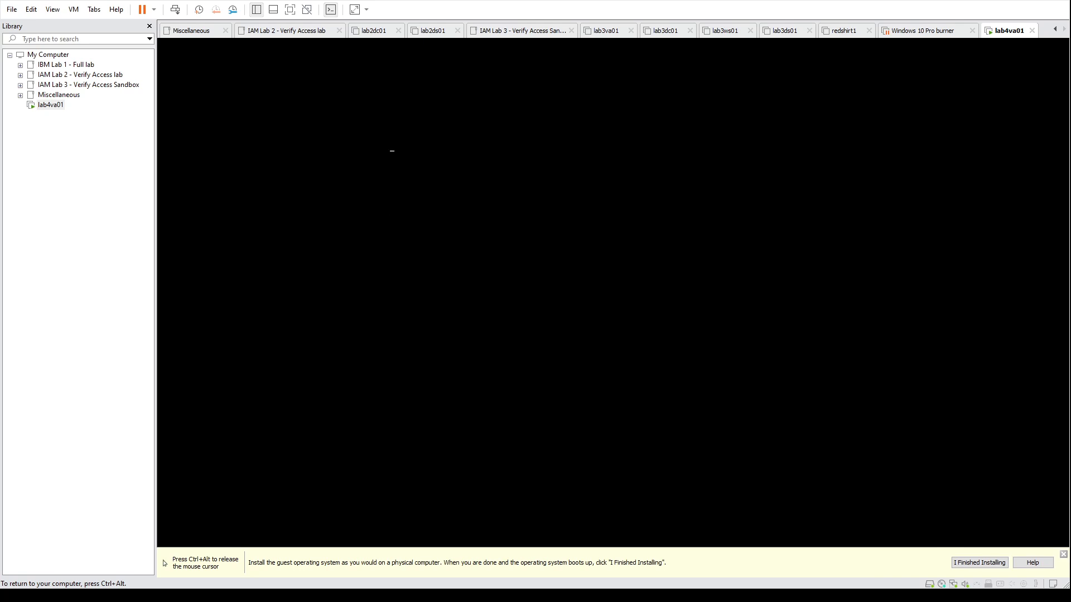
pyautogui.hotkey('ctrl', 'alt')
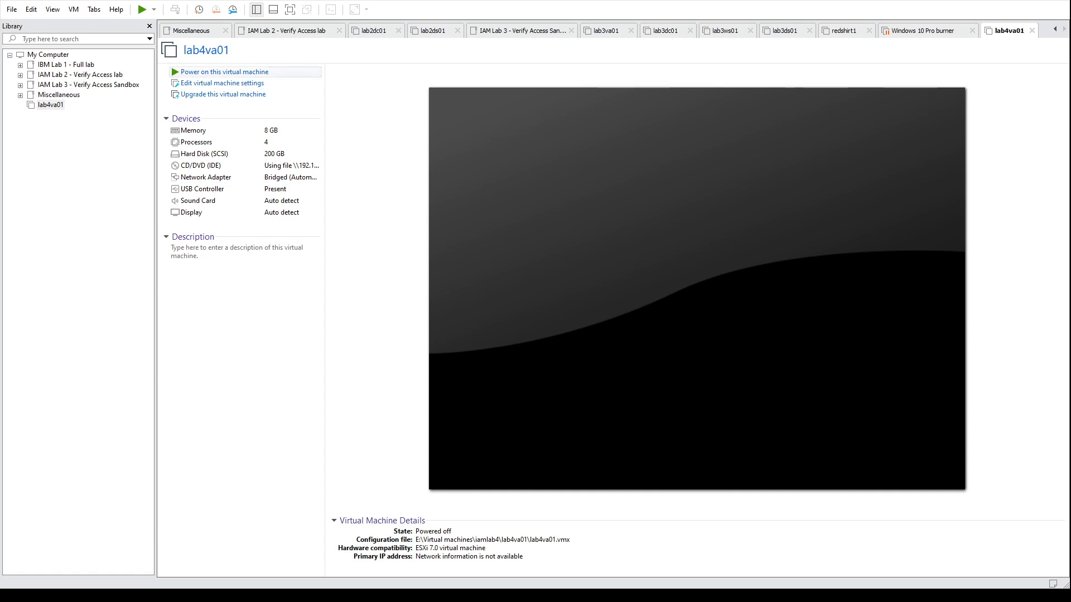
# Step: Power on the installed lab4va01 appliance again and direct input to its console login prompt
pyautogui.click(177, 71)
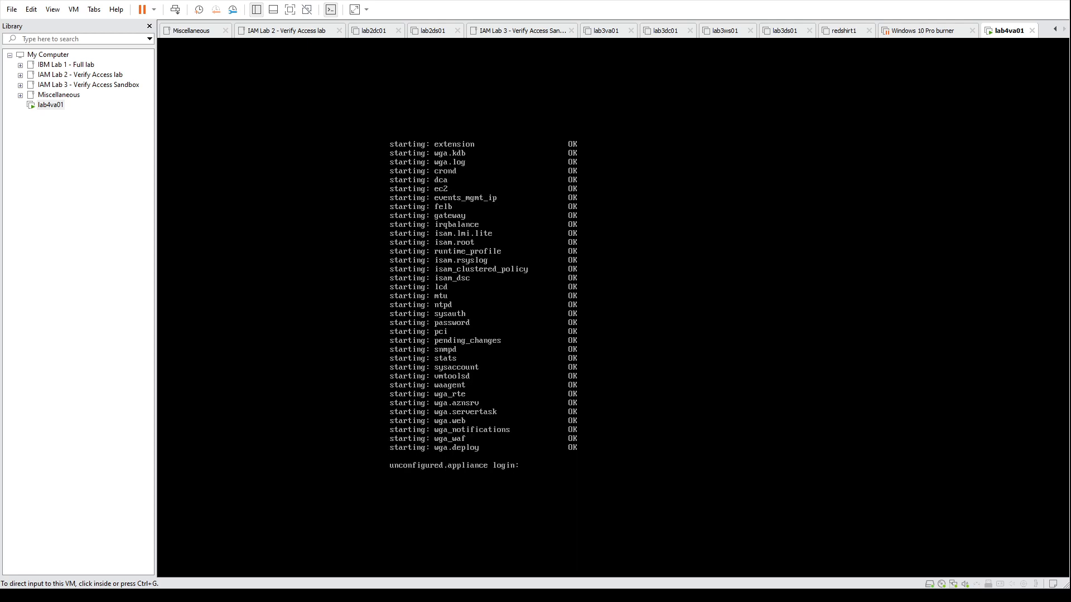
pyautogui.hotkey('ctrl', 'g')
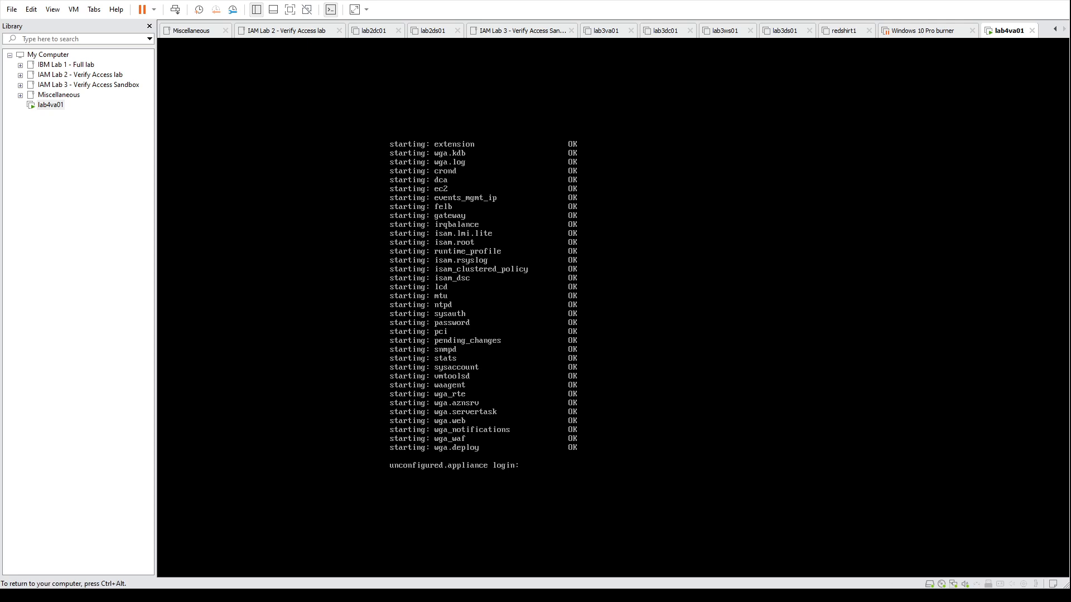
# Step: Log in to the appliance console as admin with the account password and continue into the setup wizard
pyautogui.write('admin')
pyautogui.press('Return')
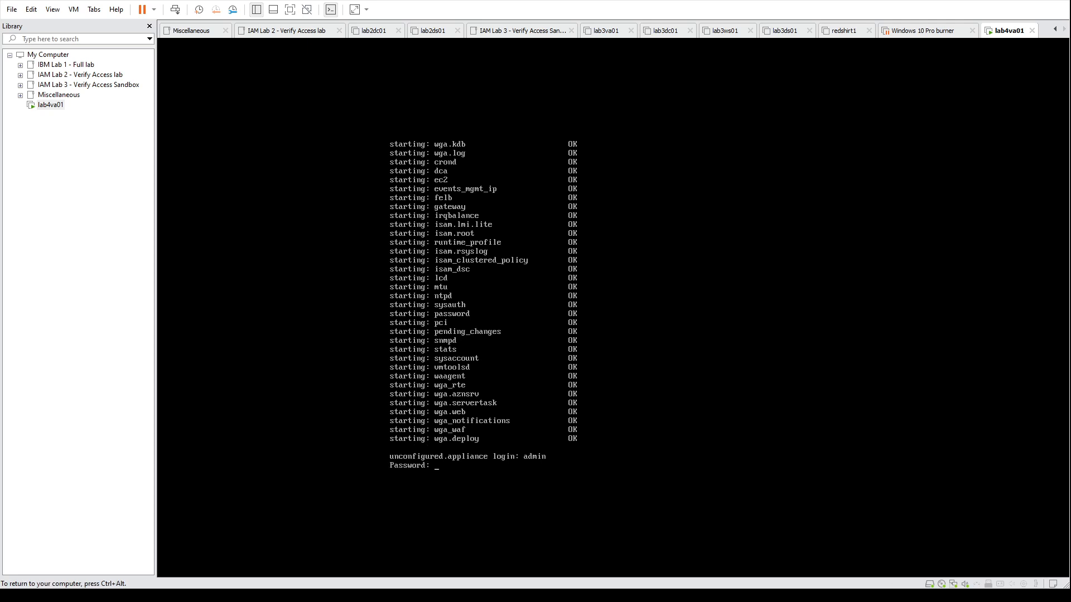
pyautogui.press('Return')
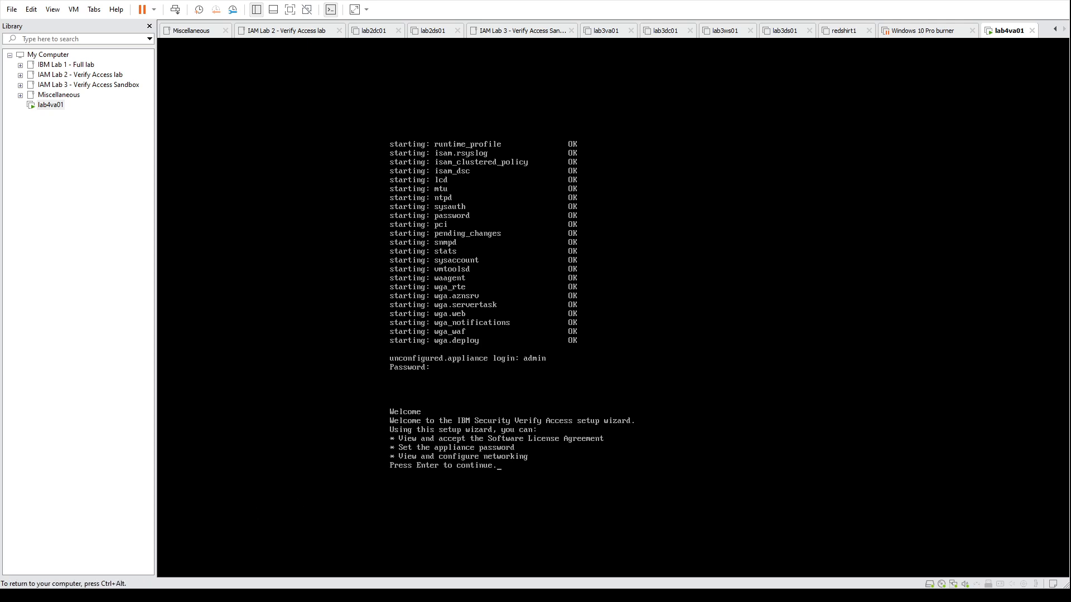
pyautogui.press('Return')
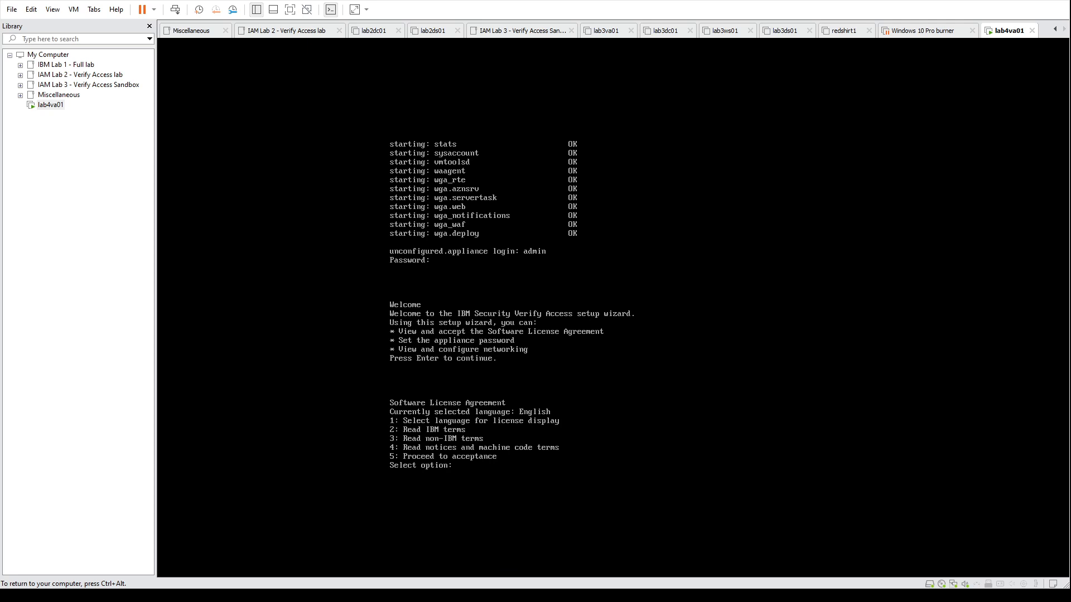
# Step: Accept the Software License Agreement and proceed past the FIPS 140-2 configuration without enabling FIPS mode
pyautogui.write('5')
pyautogui.press('Return')
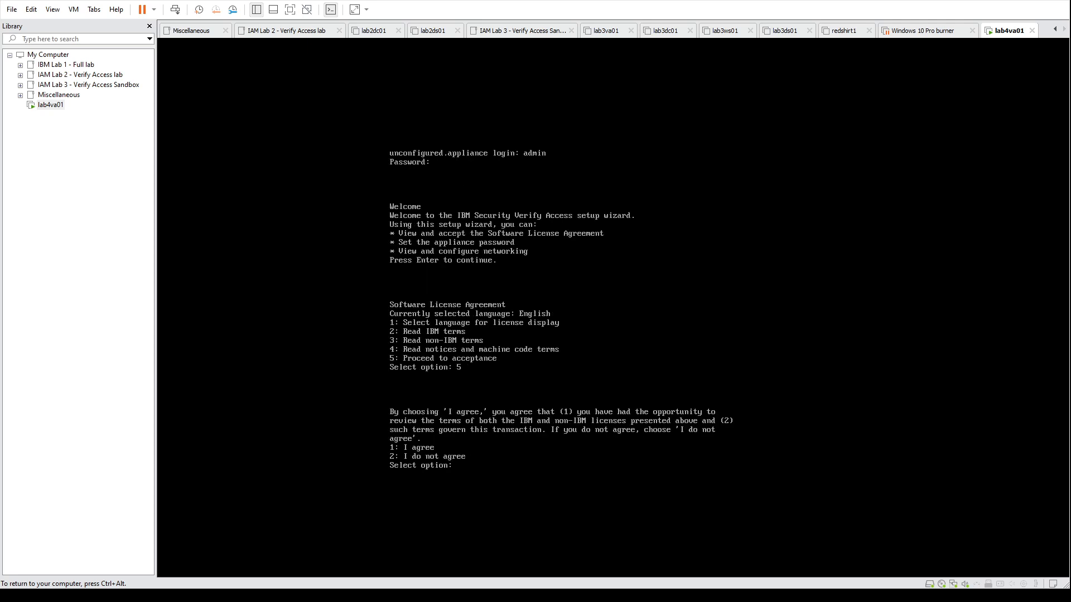
pyautogui.press('Return')
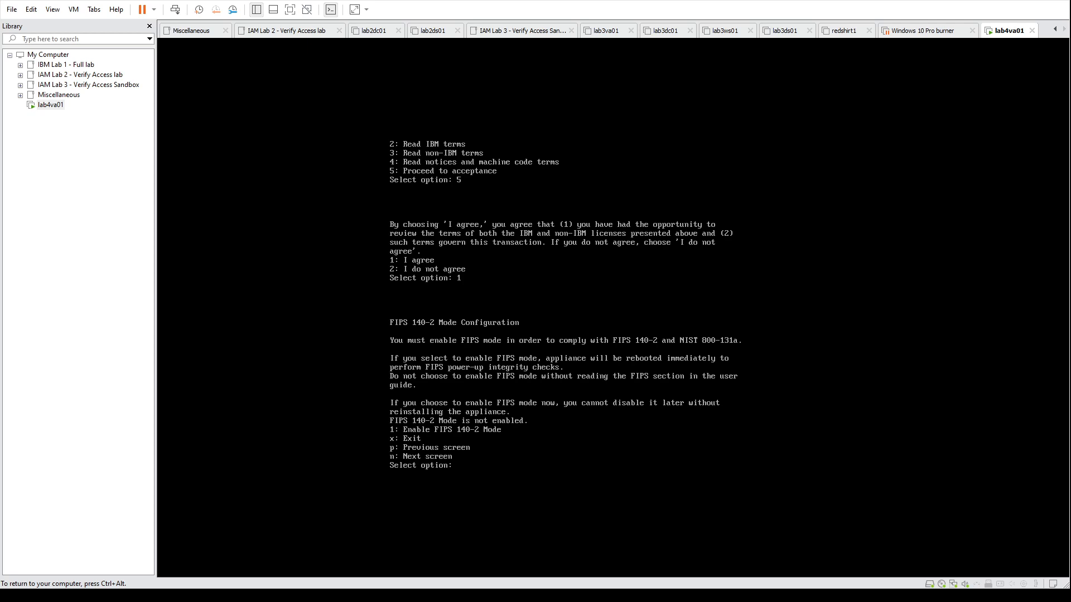
pyautogui.write('n')
pyautogui.press('Return')
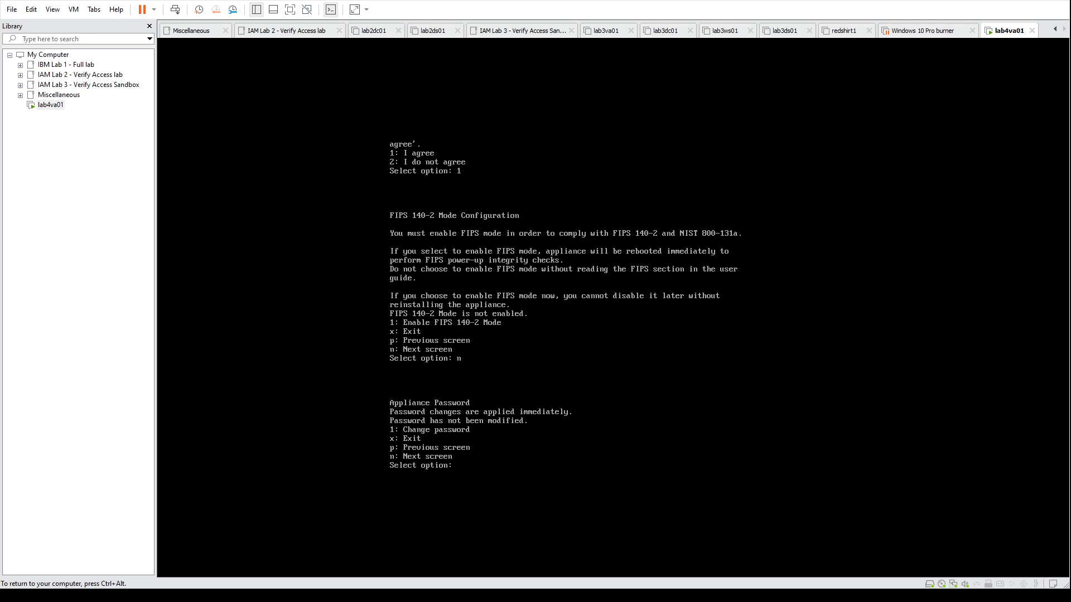
# Step: Change the appliance password by entering the old password and confirming a new one, and proceed to the host name configuration
pyautogui.write('1')
pyautogui.press('Return')
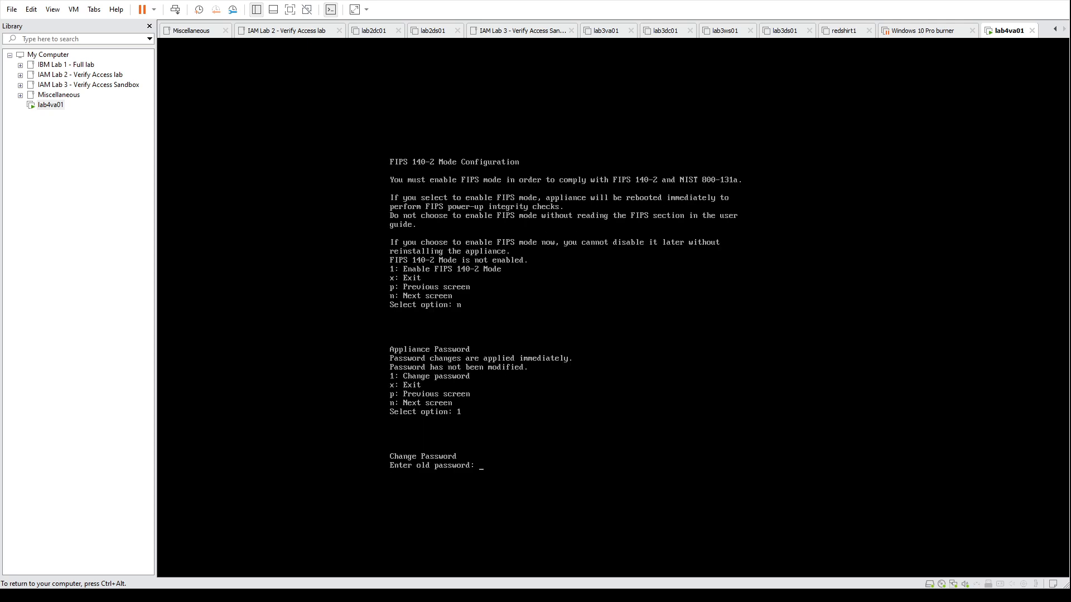
pyautogui.press('Return')
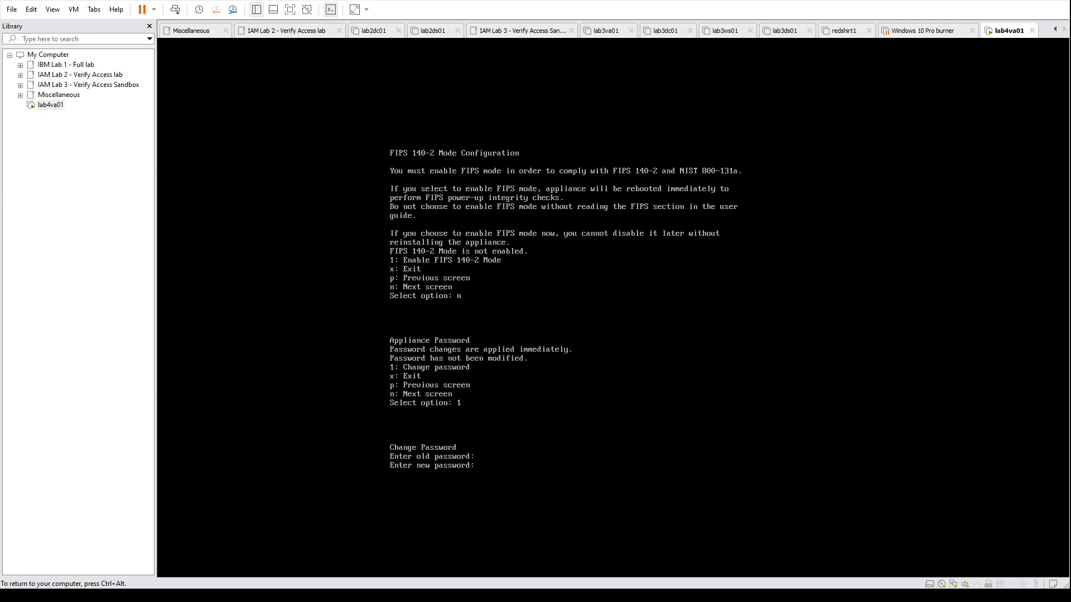
pyautogui.press('Return')
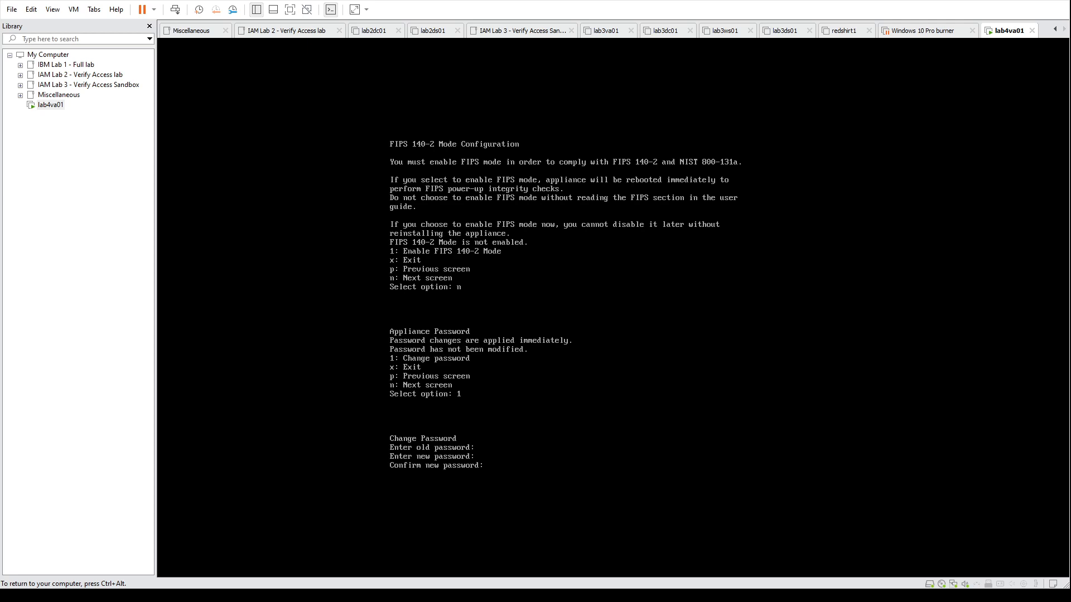
pyautogui.press('Return')
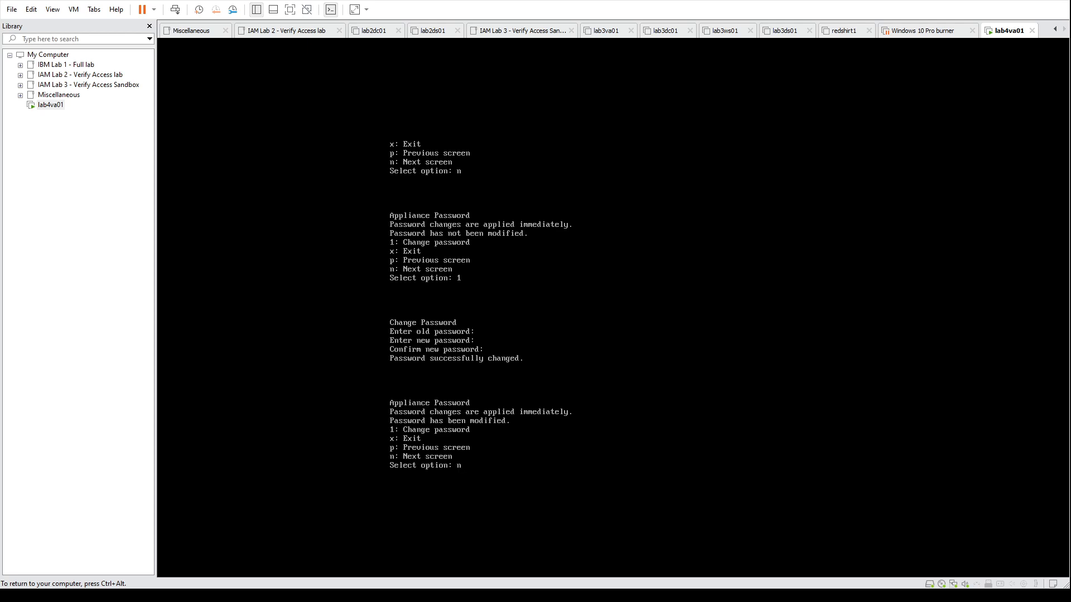
pyautogui.write('n')
pyautogui.press('Return')
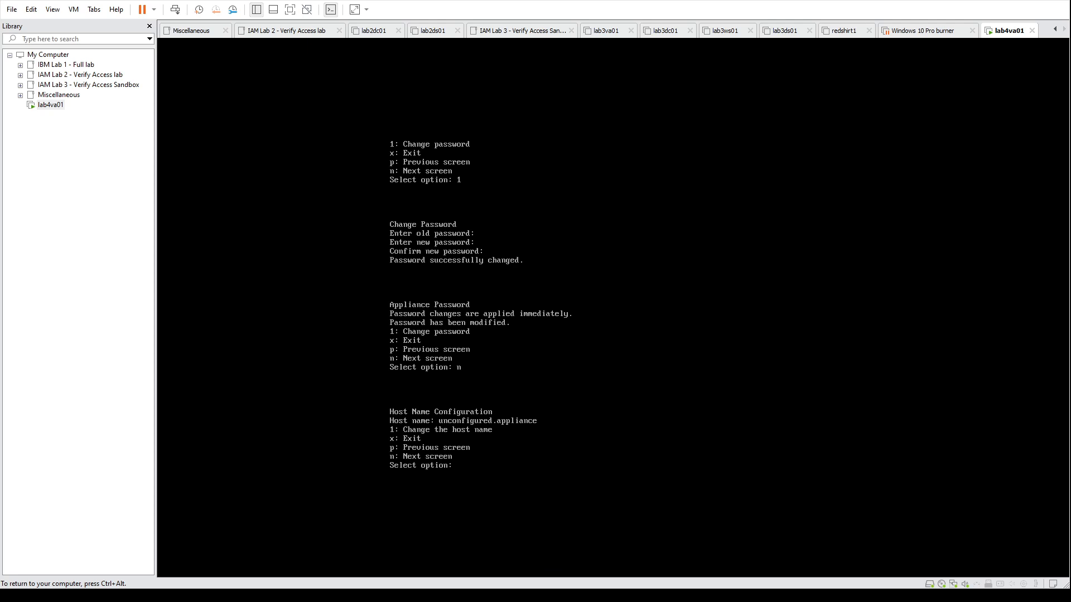
# Step: Set the appliance host name to lab4va01.iamlab4.local and proceed to the network interface settings
pyautogui.write('1')
pyautogui.press('Return')
pyautogui.write('l')
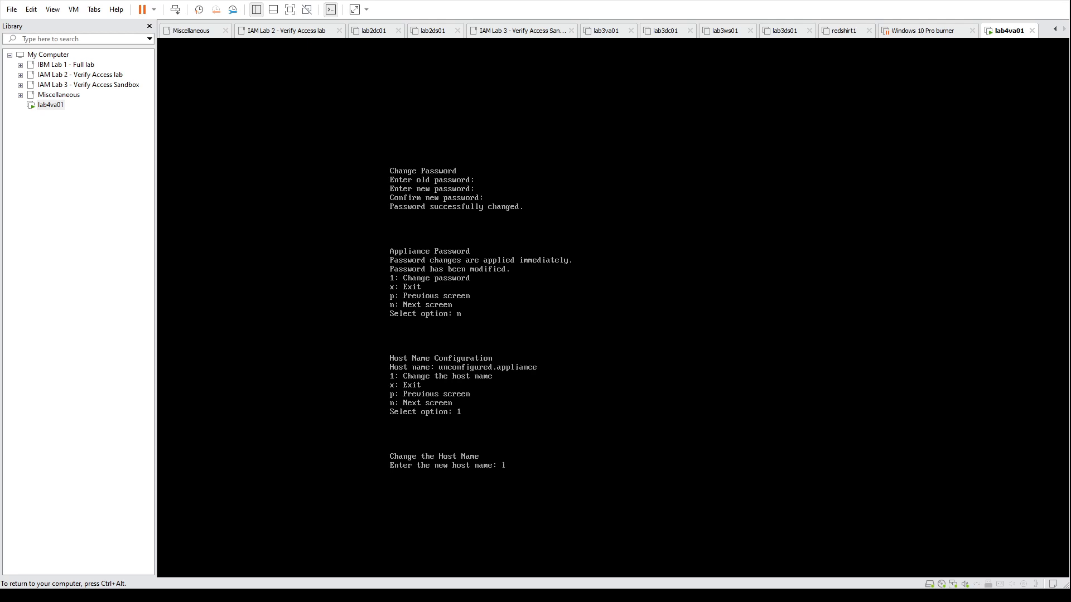
pyautogui.write('ab4va01')
pyautogui.hotkey('ctrl', 'alt')
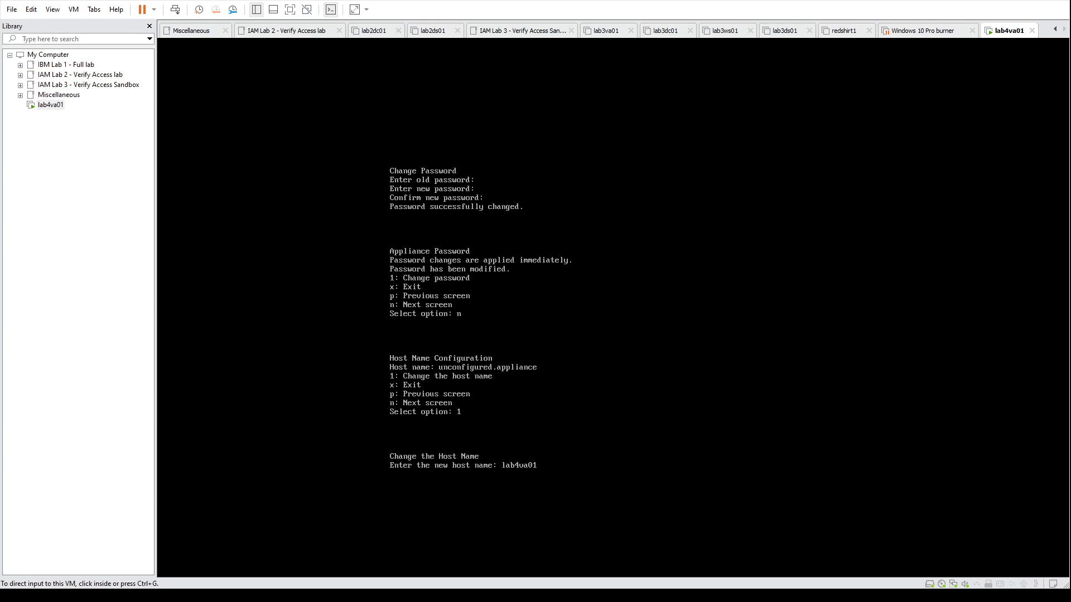
pyautogui.hotkey('ctrl', 'g')
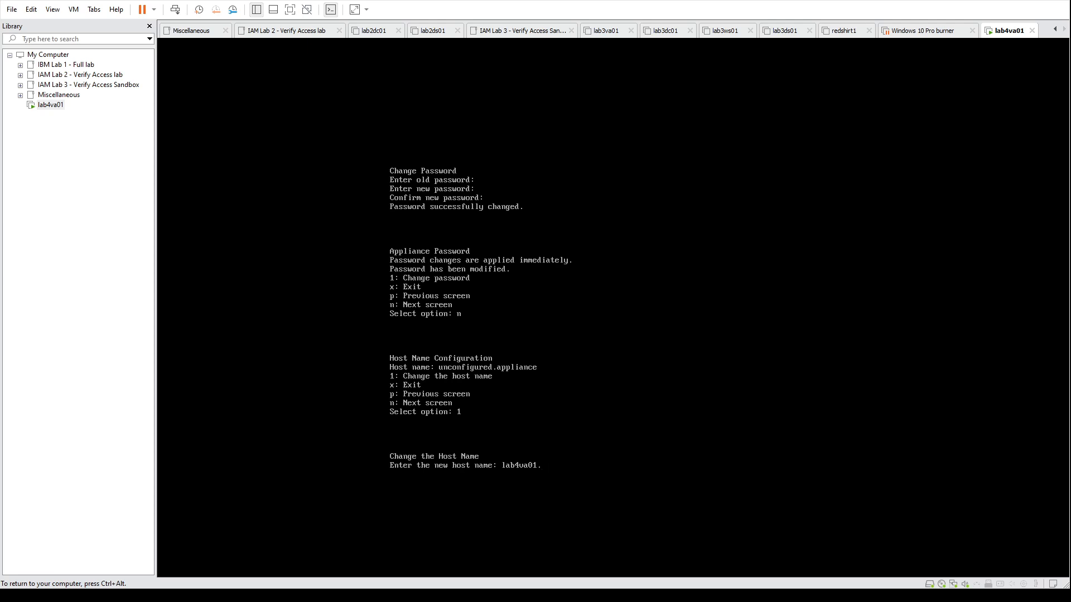
pyautogui.write('iamlab4.local')
pyautogui.press('Return')
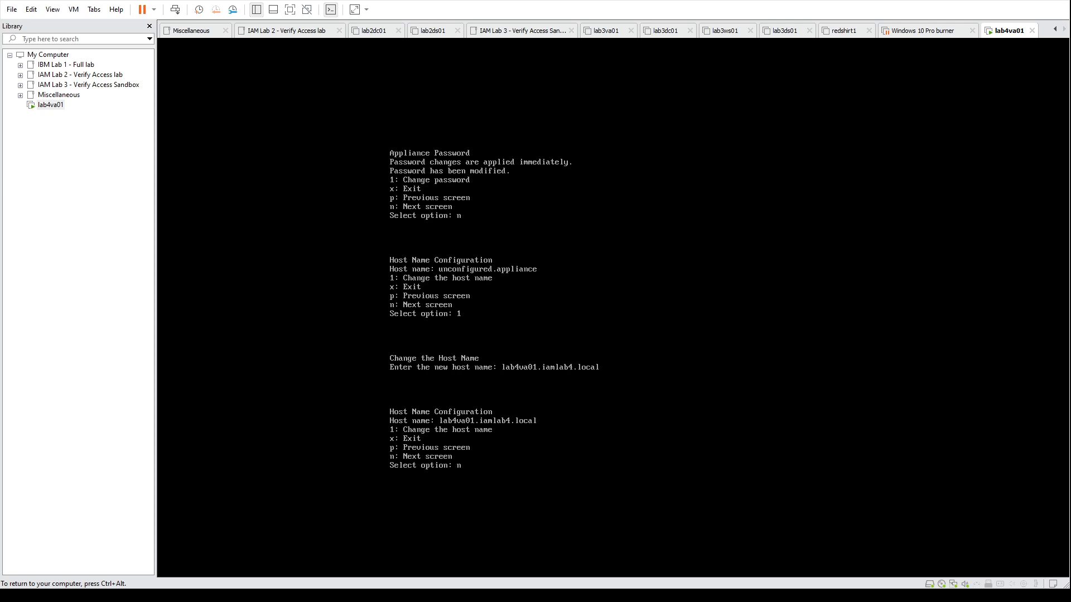
pyautogui.write('n')
pyautogui.press('Return')
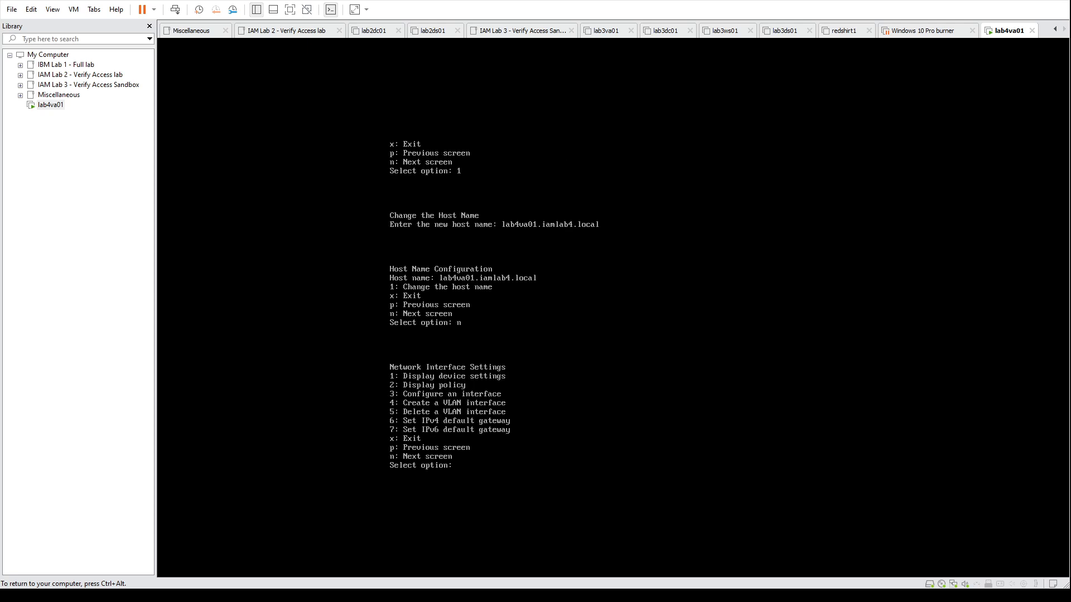
# Step: Start configuring network interface 1.1, enabling it and choosing the Manual IPv4 configuration mode
pyautogui.hotkey('ctrl', 'alt')
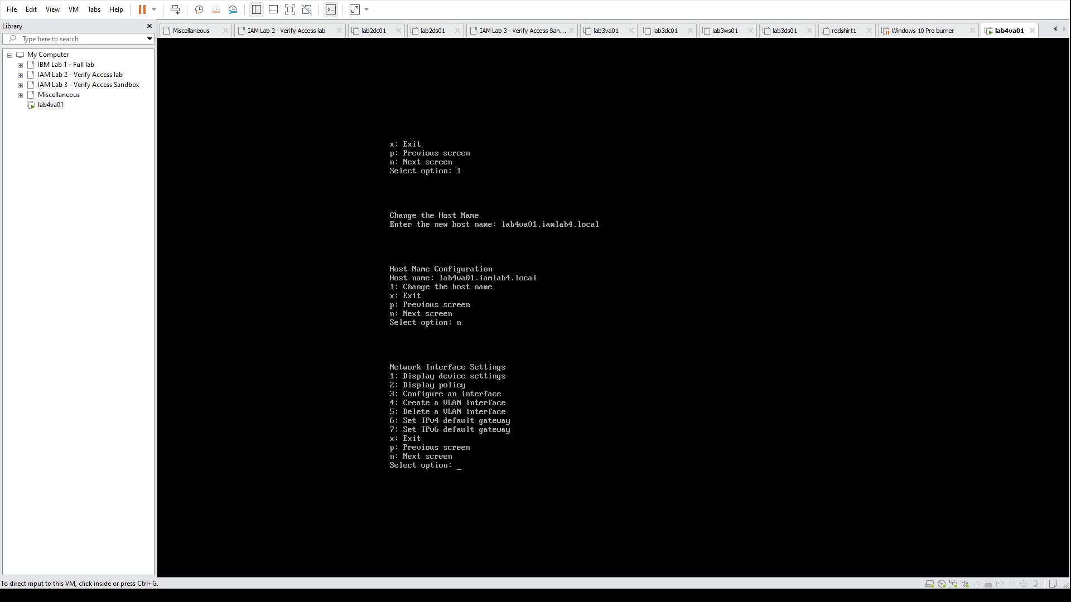
pyautogui.hotkey('ctrl', 'g')
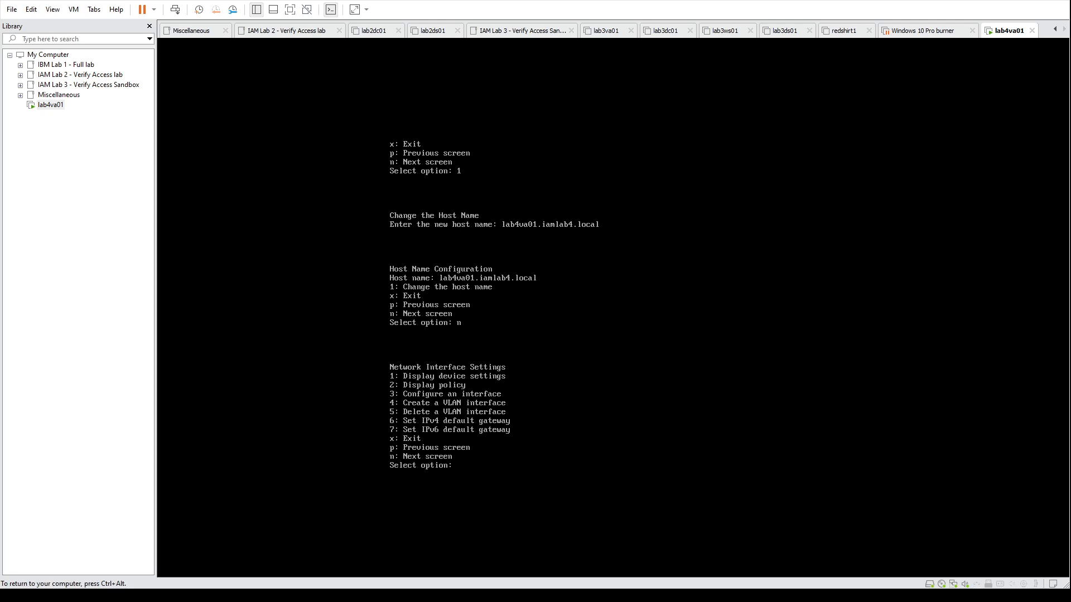
pyautogui.write('3')
pyautogui.press('Return')
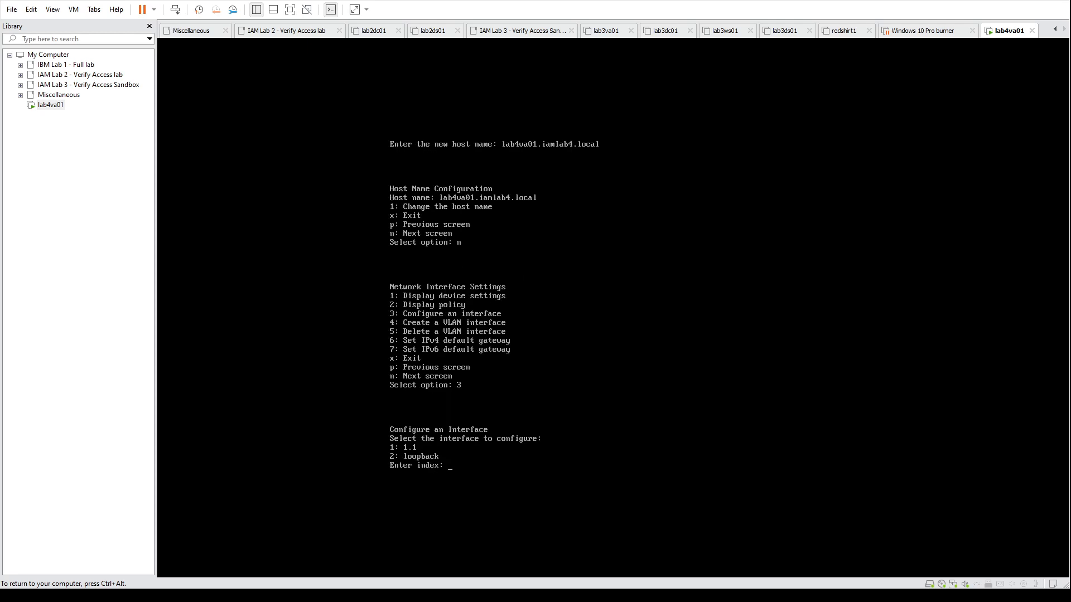
pyautogui.hotkey('ctrl', 'alt')
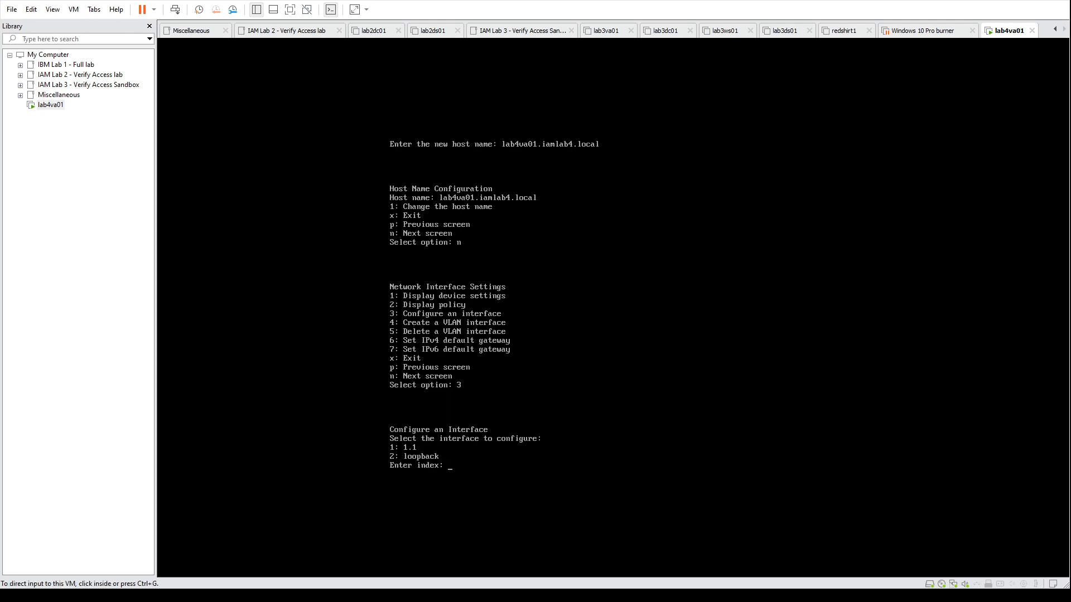
pyautogui.hotkey('ctrl', 'g')
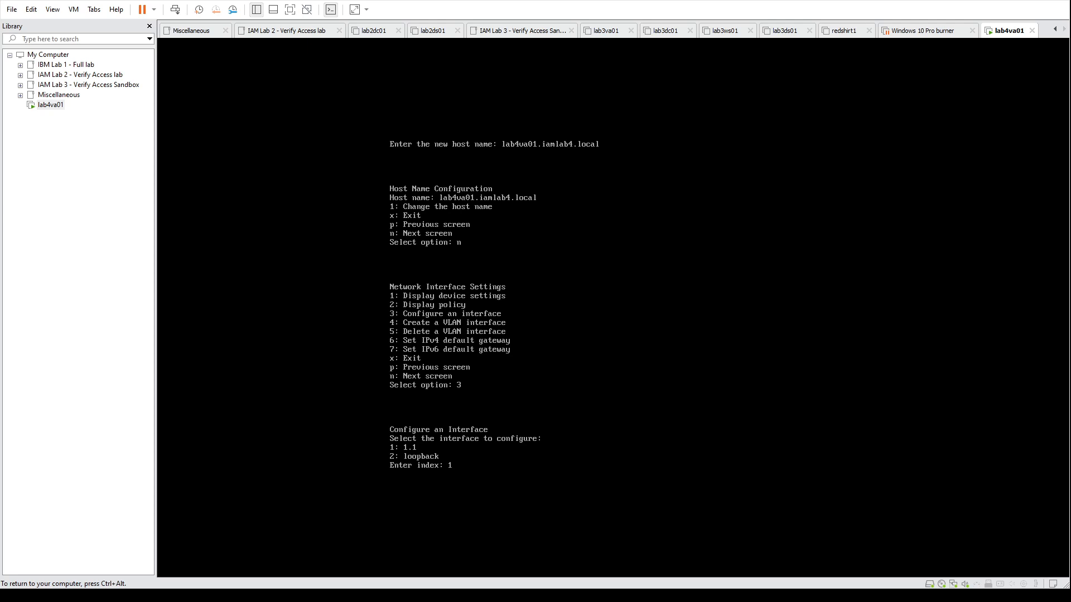
pyautogui.write('1')
pyautogui.press('Return')
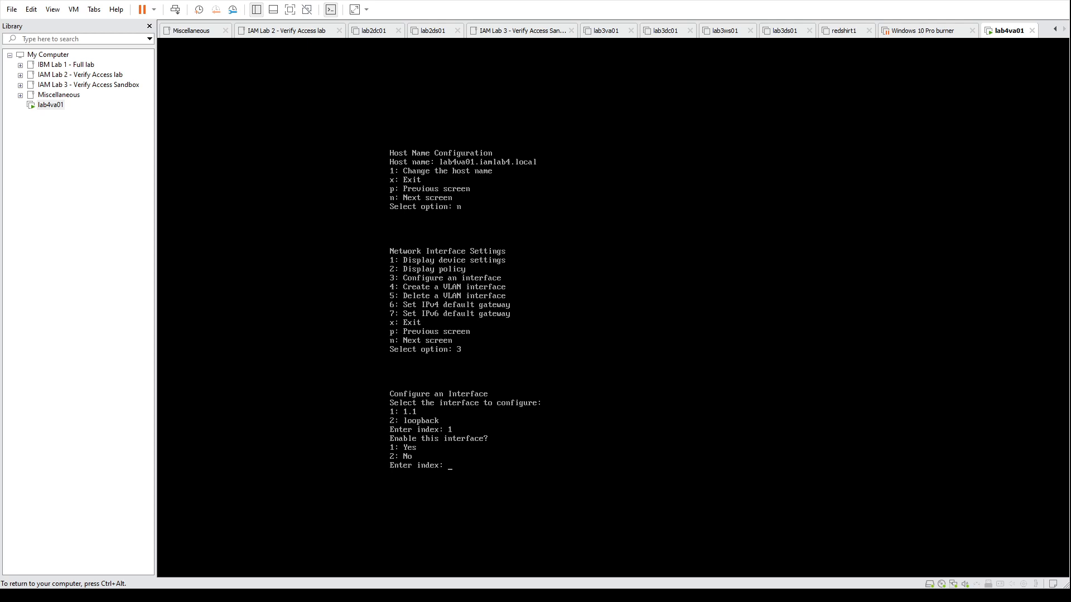
pyautogui.write('1')
pyautogui.press('Return')
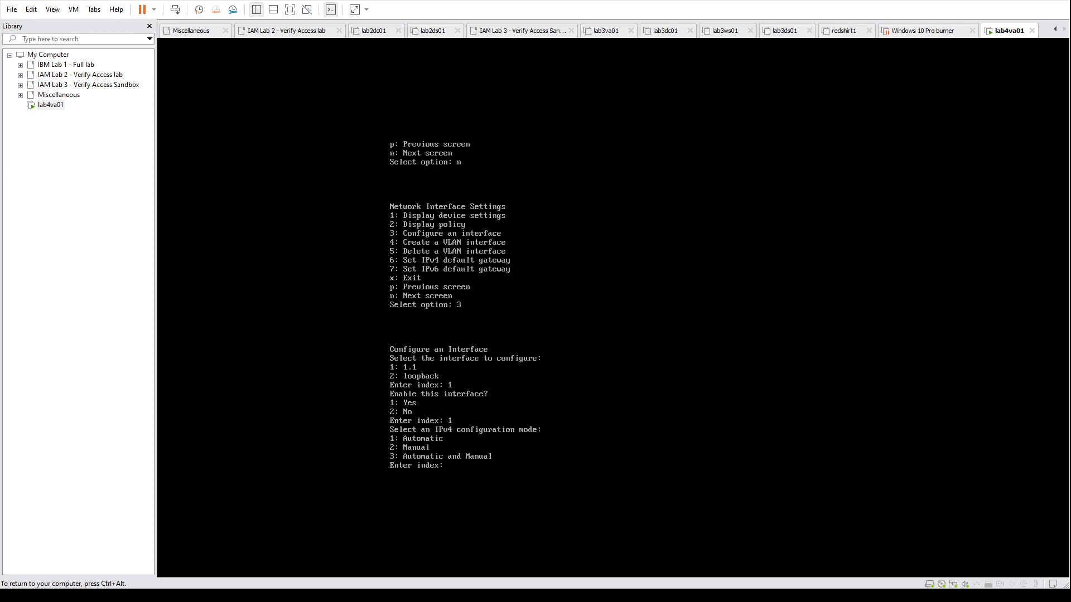
pyautogui.hotkey('ctrl', 'alt')
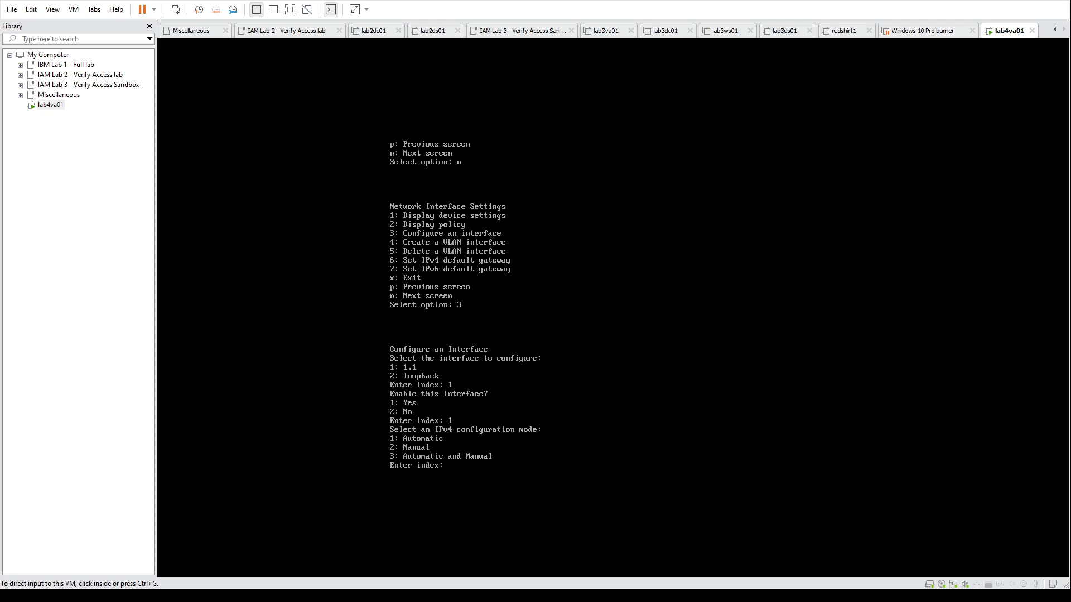
pyautogui.hotkey('ctrl', 'g')
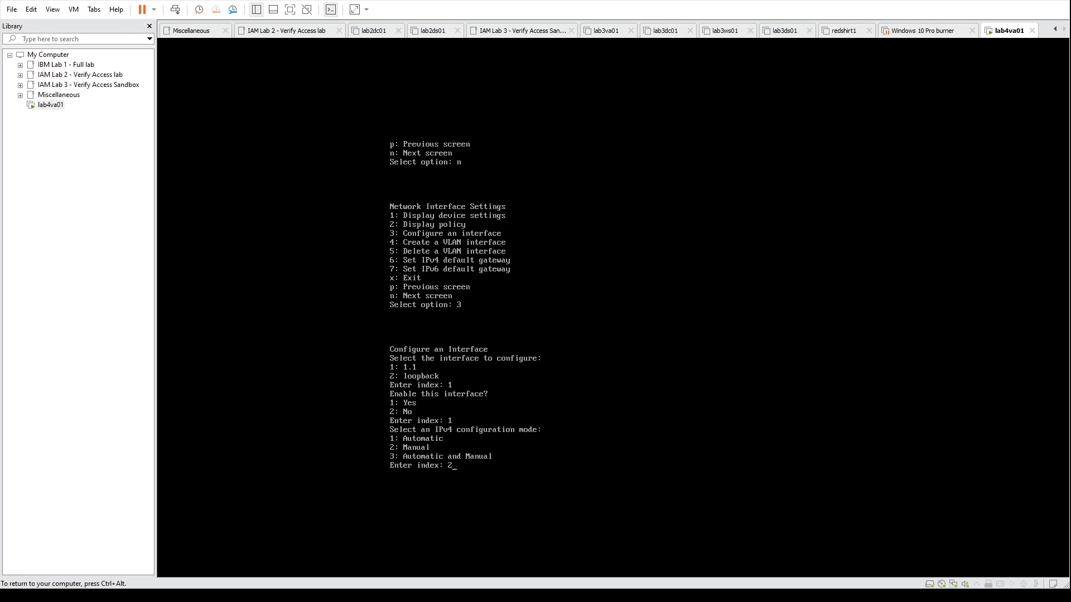
pyautogui.press('Return')
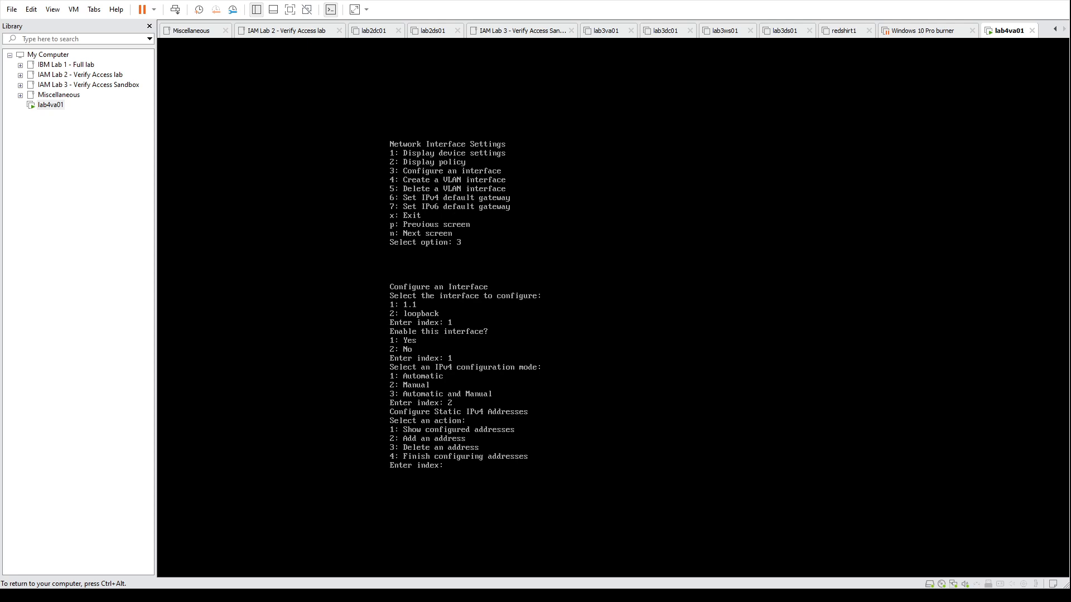
# Step: Add the static IPv4 address 192.168.255.86 with subnet mask 255.255.255.0 to interface 1.1, enabled and used for management
pyautogui.hotkey('ctrl', 'alt')
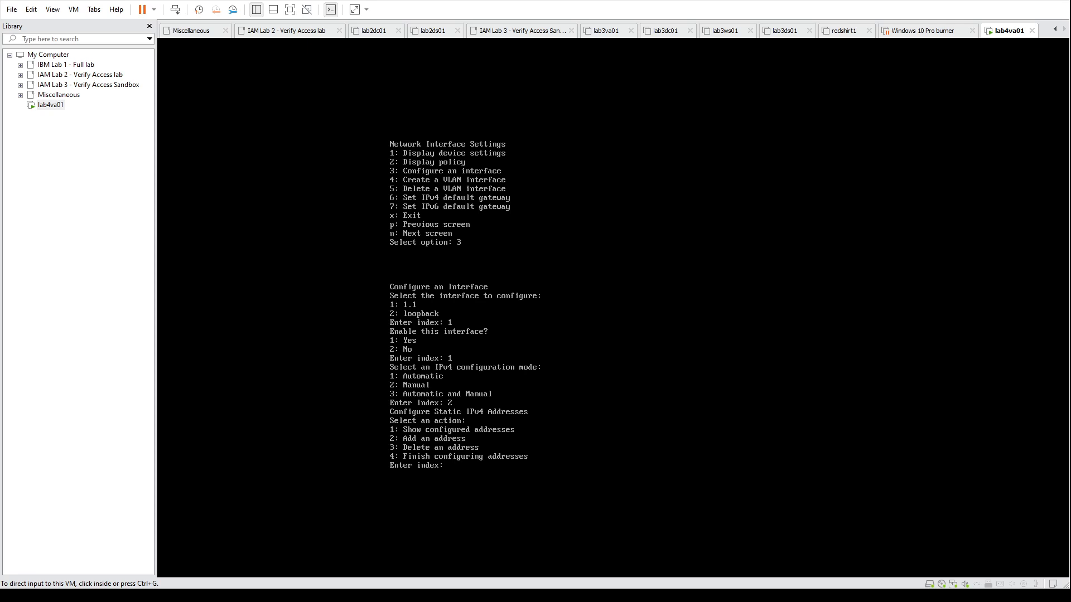
pyautogui.hotkey('ctrl', 'g')
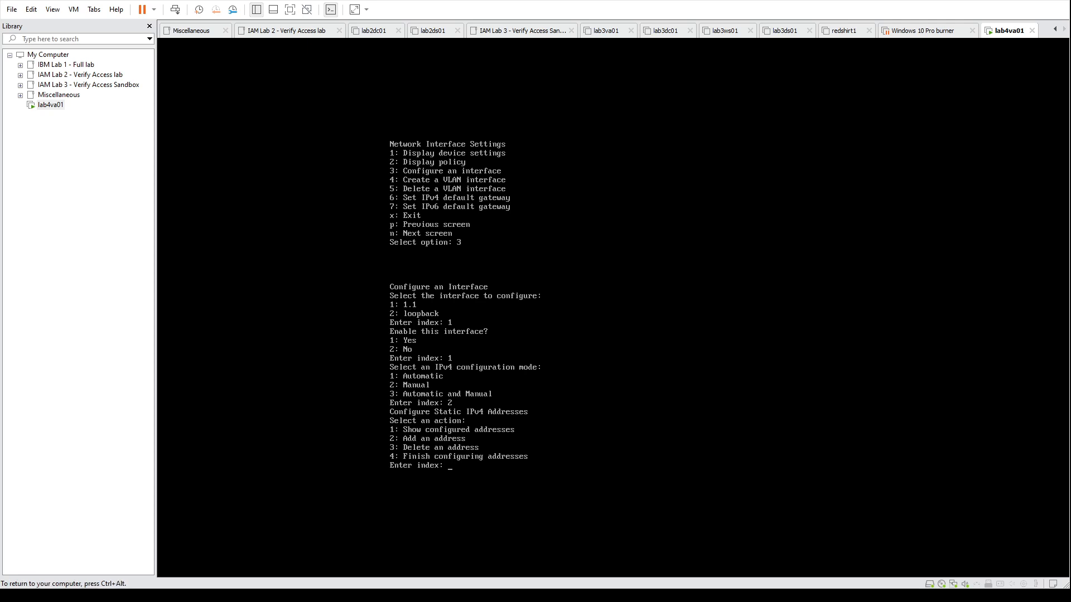
pyautogui.hotkey('ctrl', 'alt')
pyautogui.hotkey('ctrl', 'g')
pyautogui.press('Return')
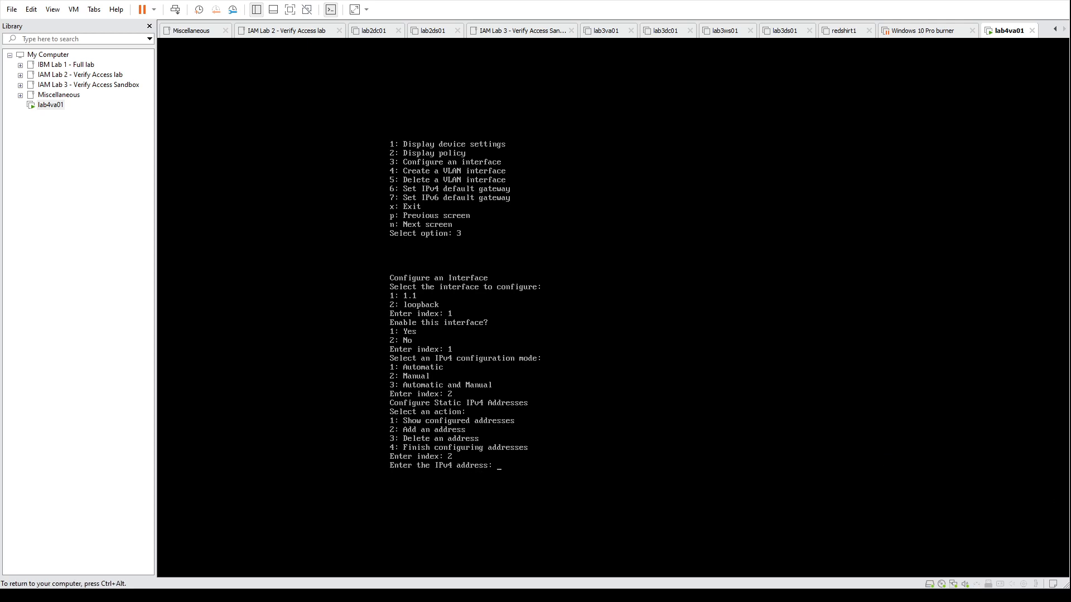
pyautogui.hotkey('ctrl', 'alt')
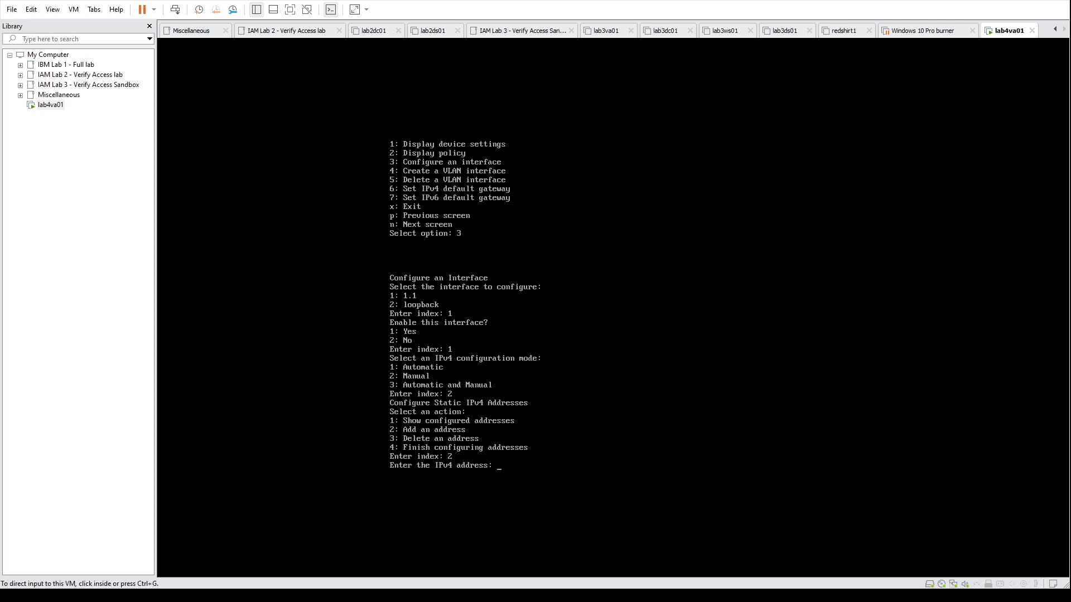
pyautogui.hotkey('ctrl', 'g')
pyautogui.write('192.1')
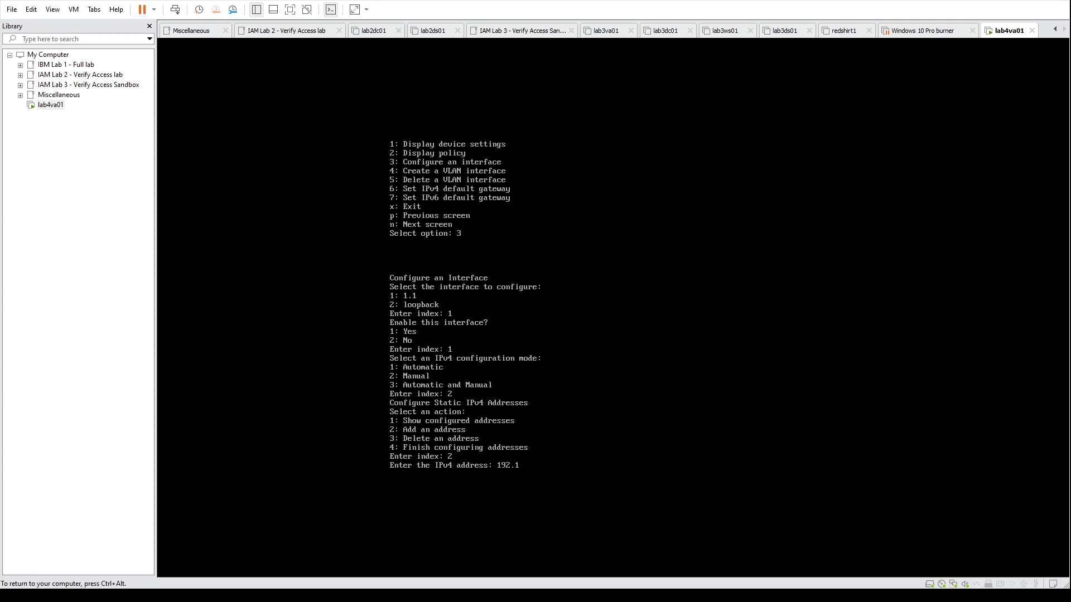
pyautogui.write('68.255.86')
pyautogui.press('Return')
pyautogui.write('55.255.255.0')
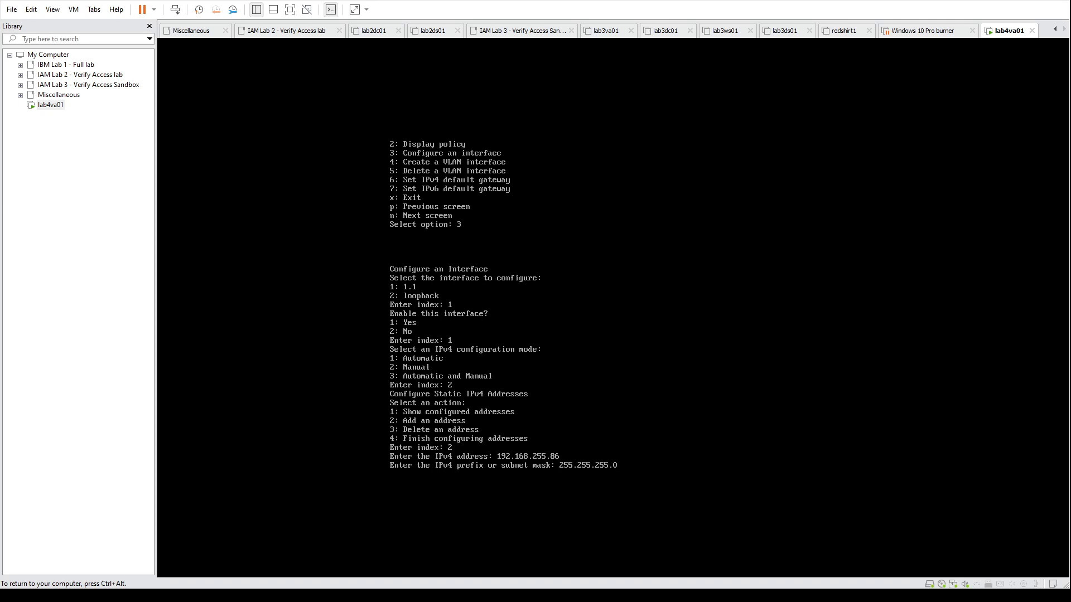
pyautogui.press('Return')
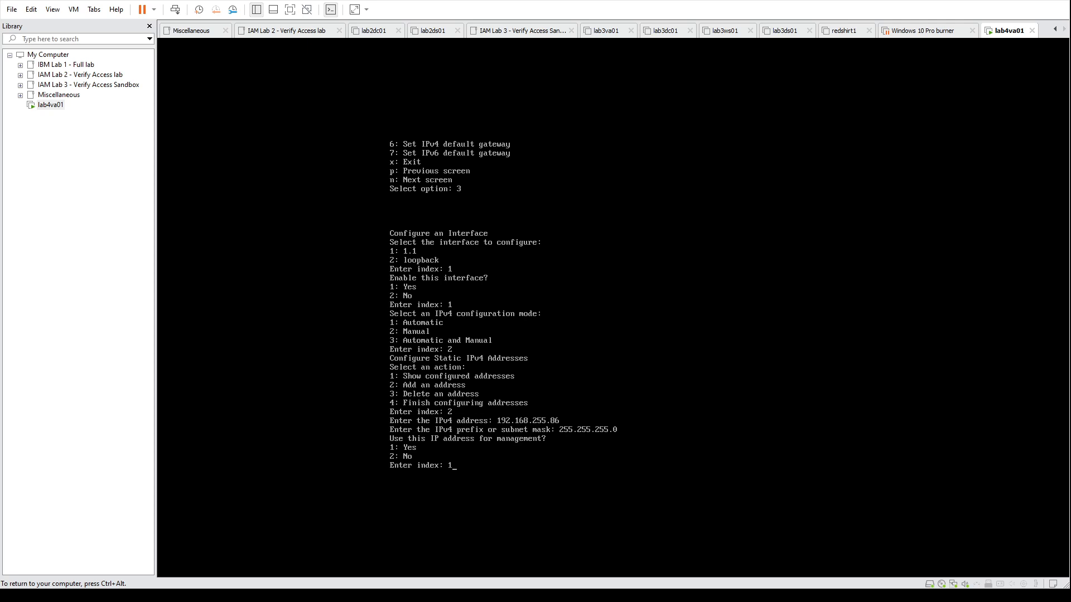
pyautogui.press('Return')
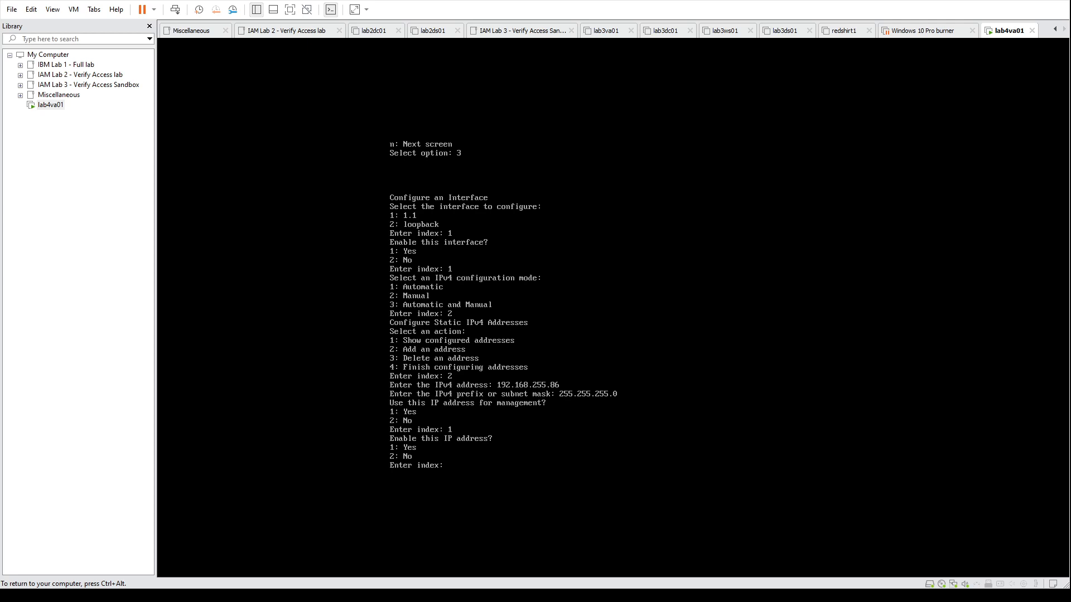
pyautogui.press('Return')
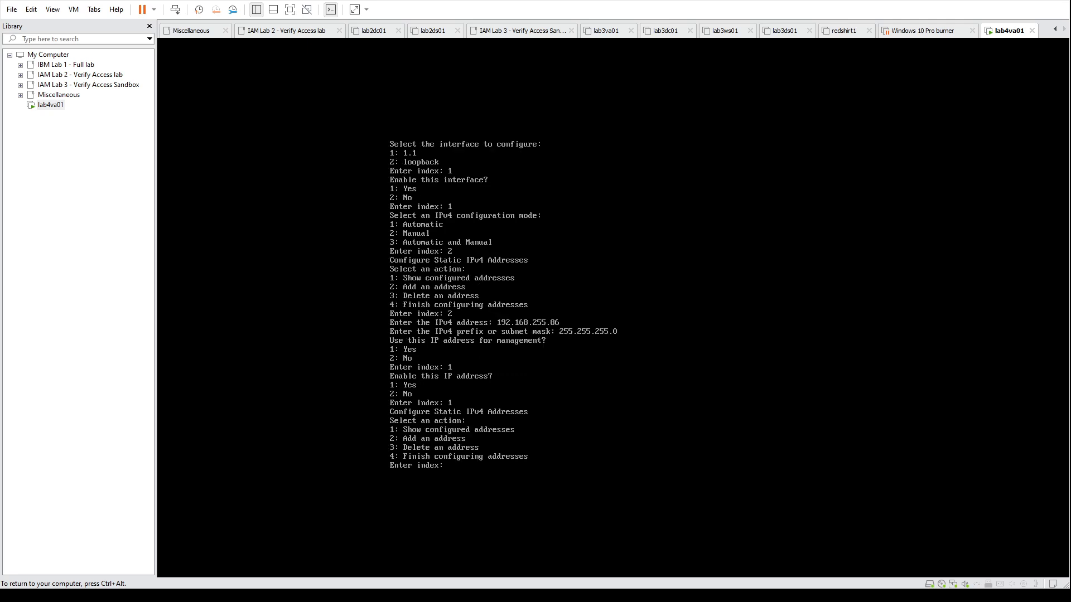
# Step: Finish the static IPv4 address list, set interface 1.1's IPv6 mode to Automatic, and decline using the obtained IPv6 address for management
pyautogui.hotkey('ctrl', 'alt')
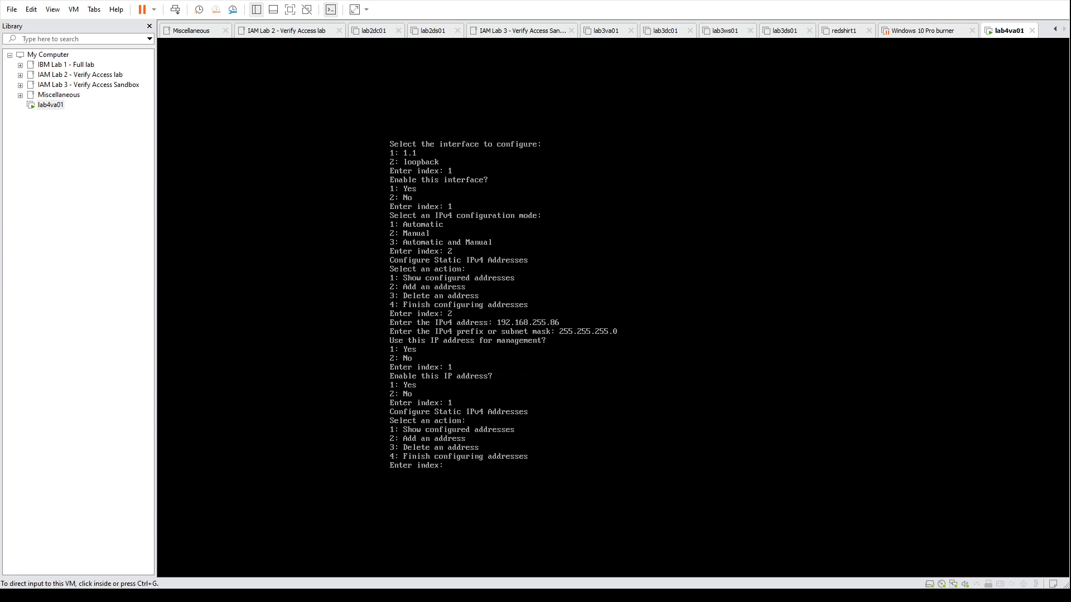
pyautogui.hotkey('ctrl', 'g')
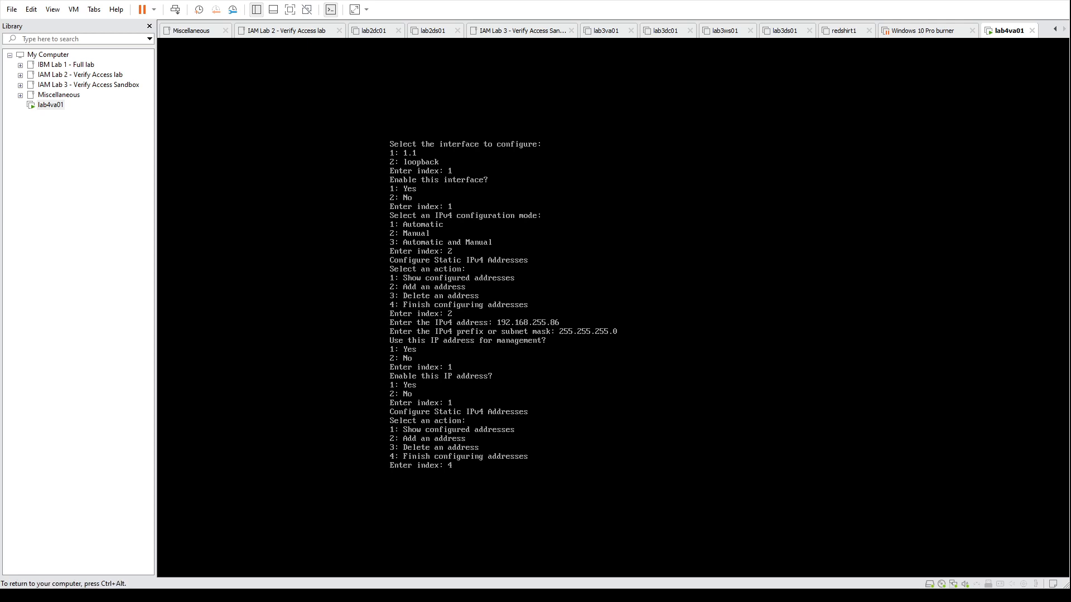
pyautogui.press('Return')
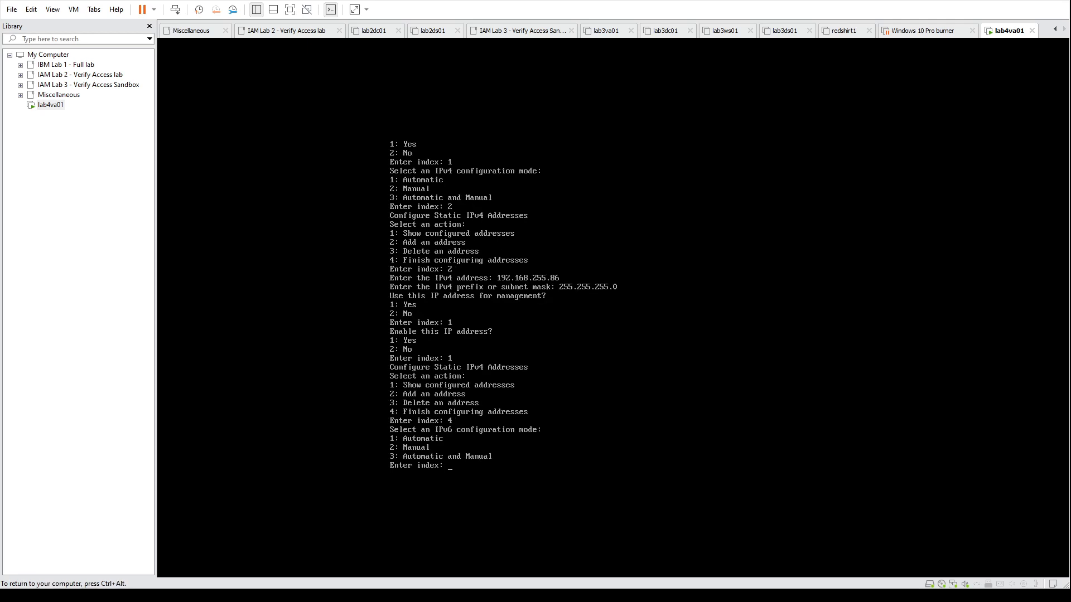
pyautogui.hotkey('ctrl', 'alt')
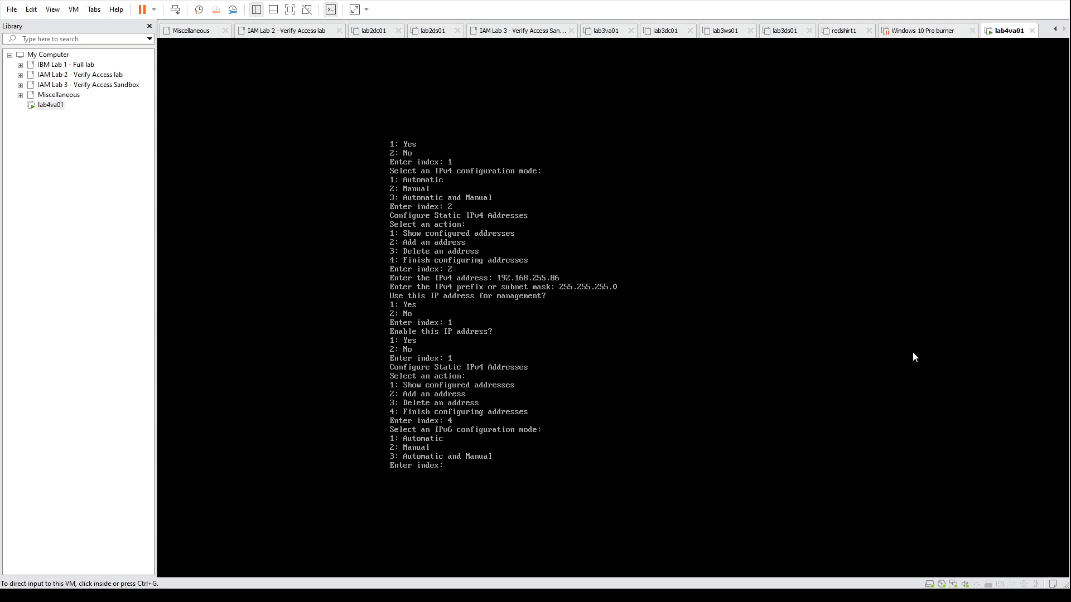
pyautogui.hotkey('ctrl', 'g')
pyautogui.write('1')
pyautogui.press('Return')
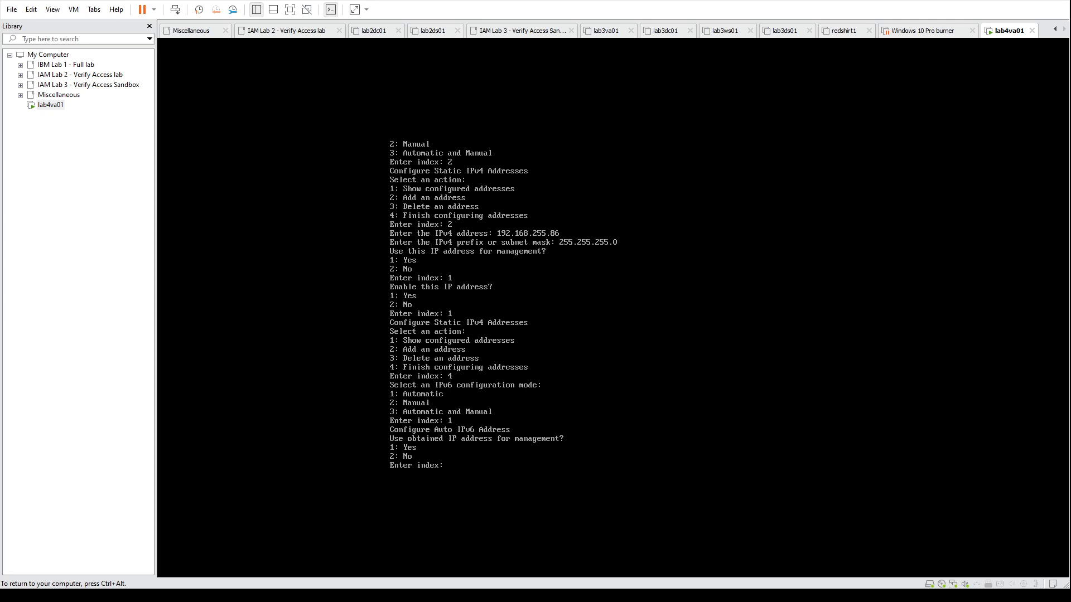
pyautogui.write('2')
pyautogui.press('Return')
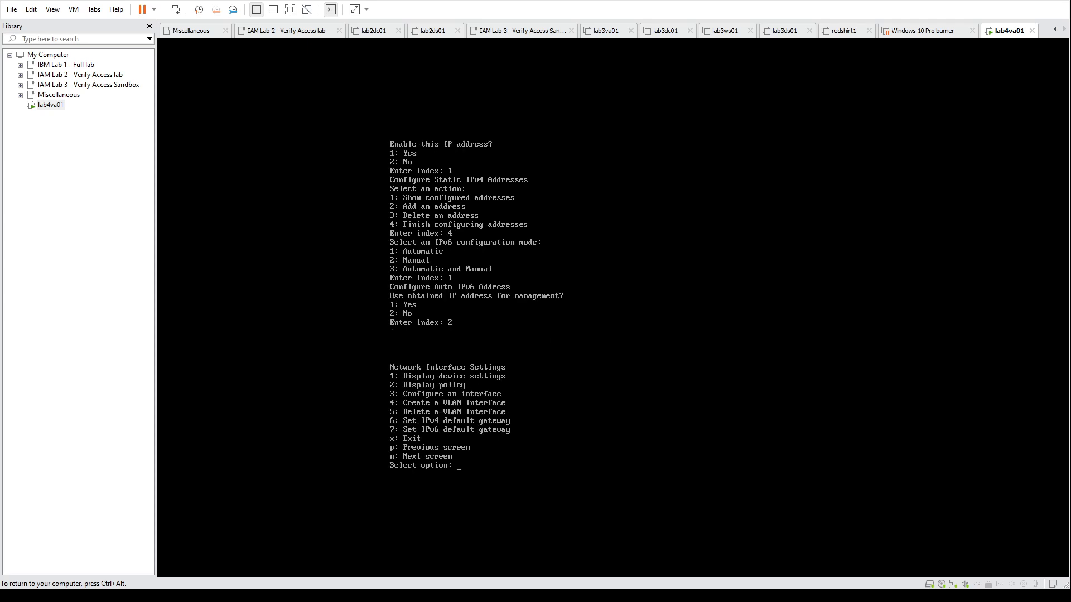
# Step: Set the IPv4 default gateway to 192.168.255.1 on interface 1.1
pyautogui.hotkey('ctrl', 'alt')
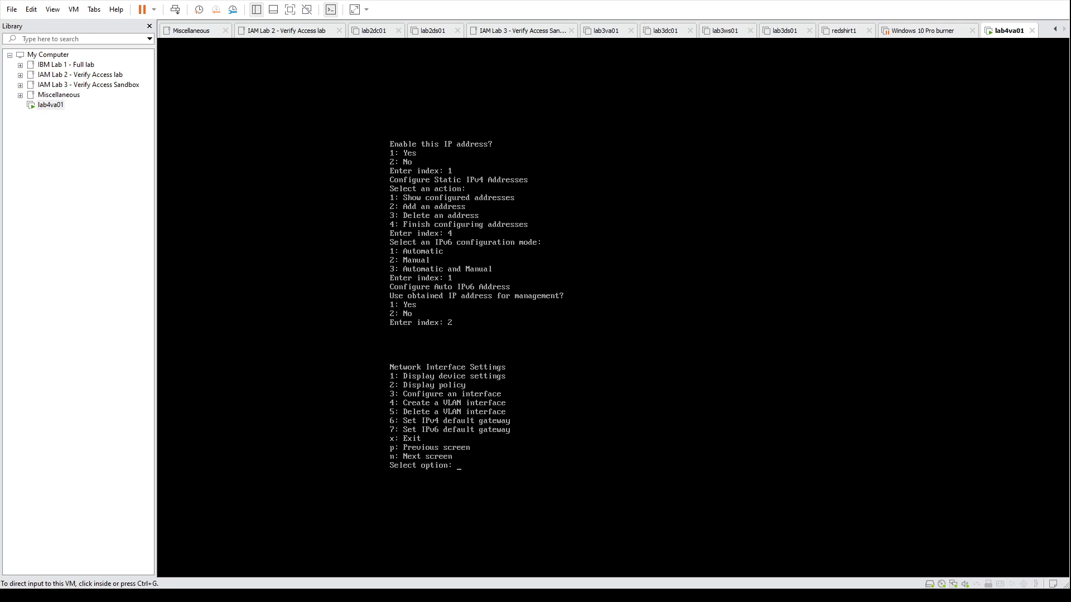
pyautogui.hotkey('ctrl', 'g')
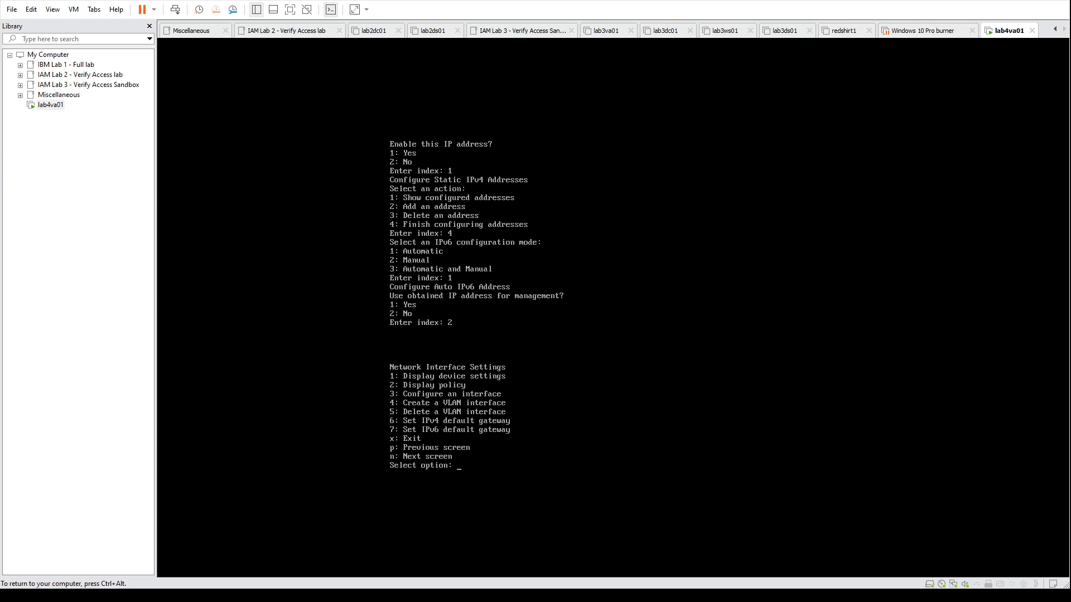
pyautogui.hotkey('ctrl', 'alt')
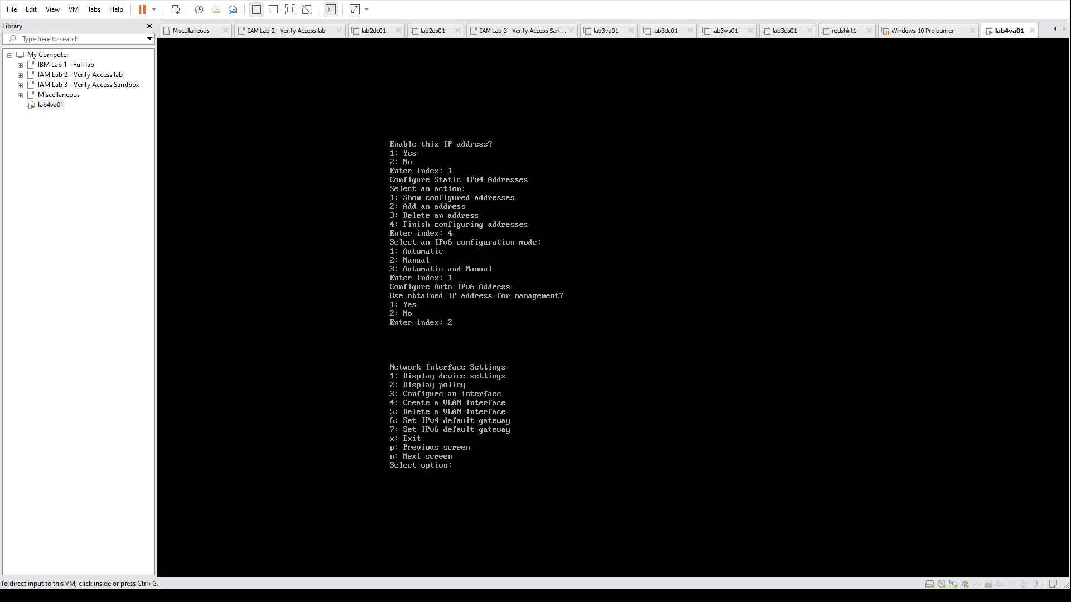
pyautogui.hotkey('ctrl', 'g')
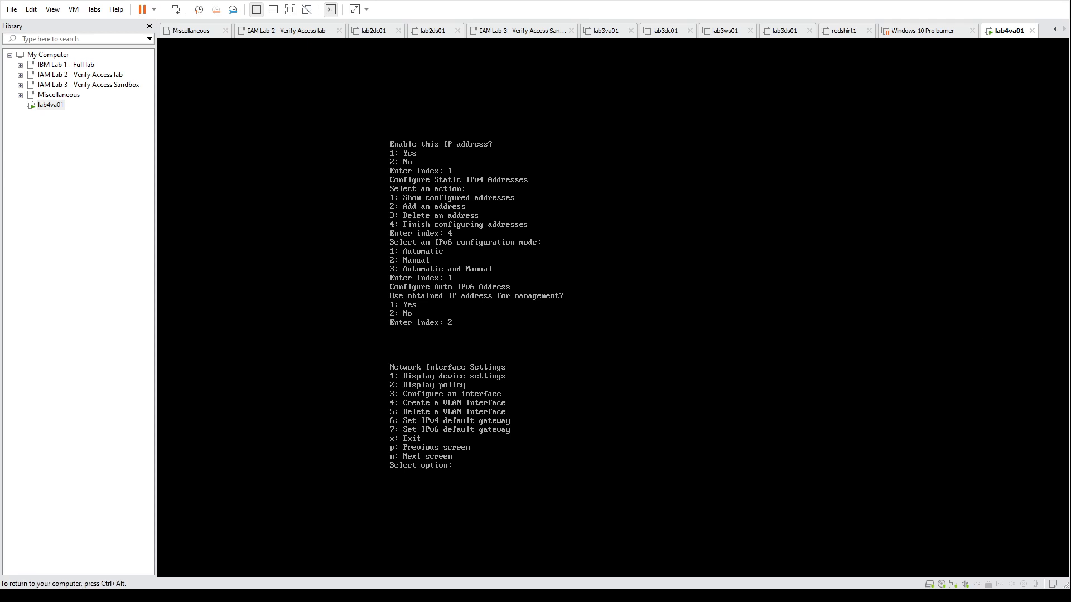
pyautogui.write('6')
pyautogui.press('Return')
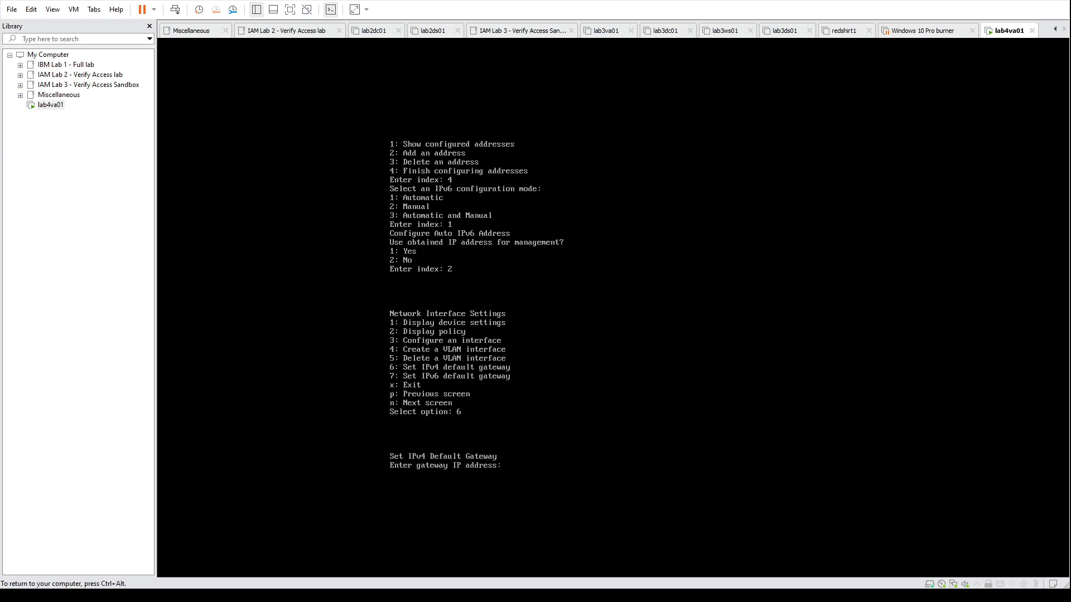
pyautogui.write('192.168.255.1')
pyautogui.press('Return')
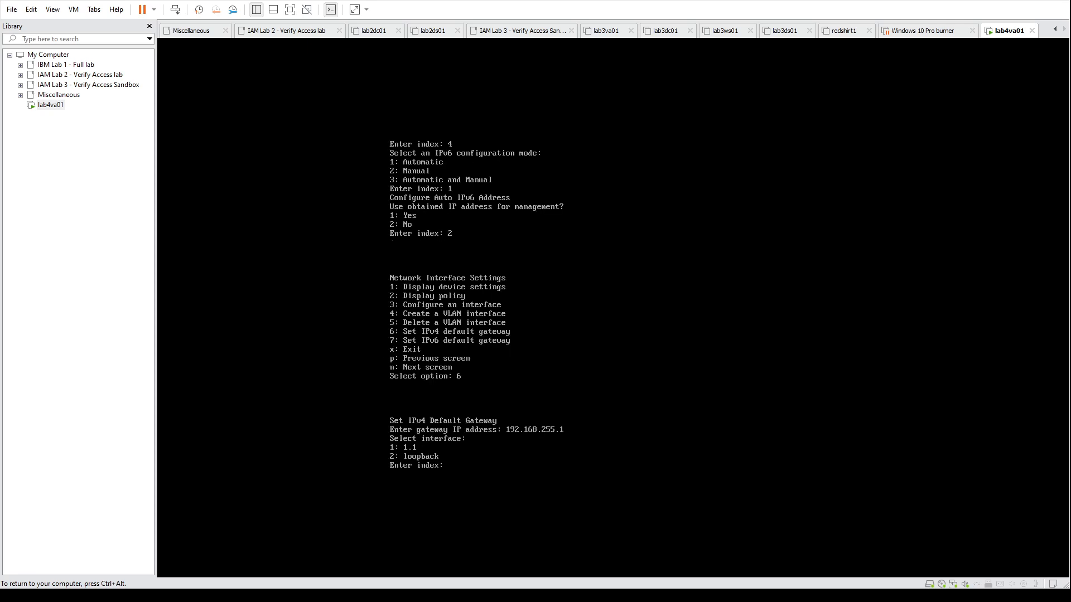
pyautogui.press('Return')
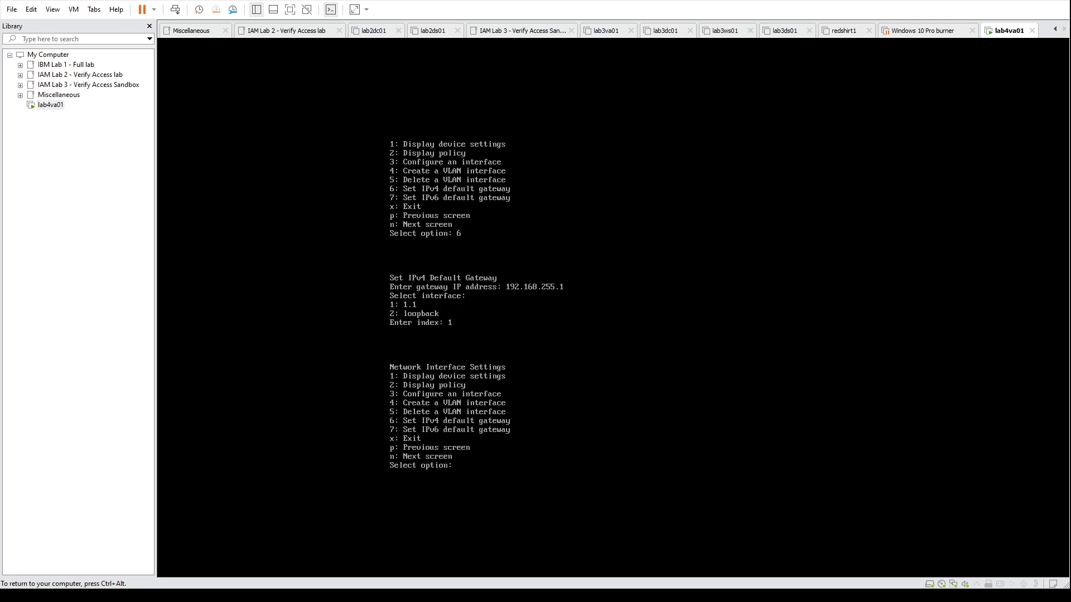
# Step: Proceed to the DNS configuration and set DNS server 1 with a blank IP address
pyautogui.hotkey('ctrl', 'alt')
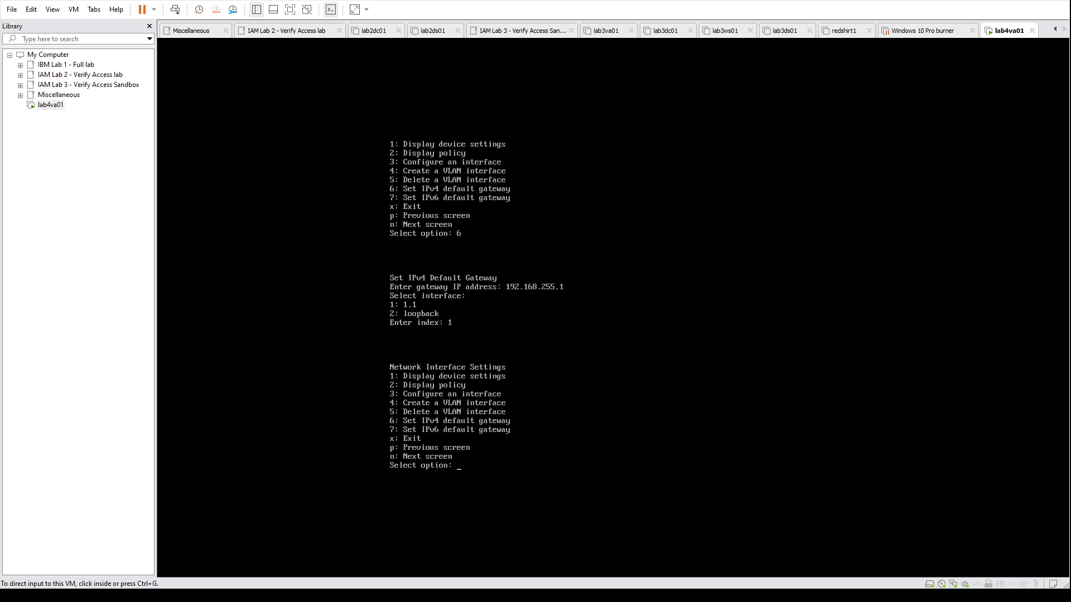
pyautogui.hotkey('ctrl', 'g')
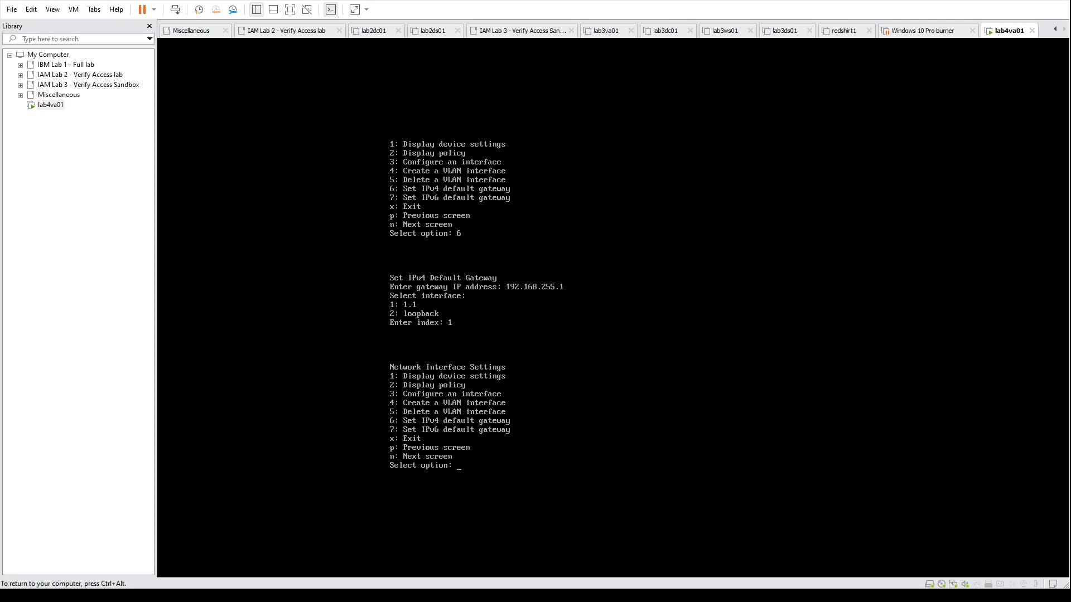
pyautogui.write('n')
pyautogui.press('Return')
pyautogui.hotkey('ctrl', 'alt')
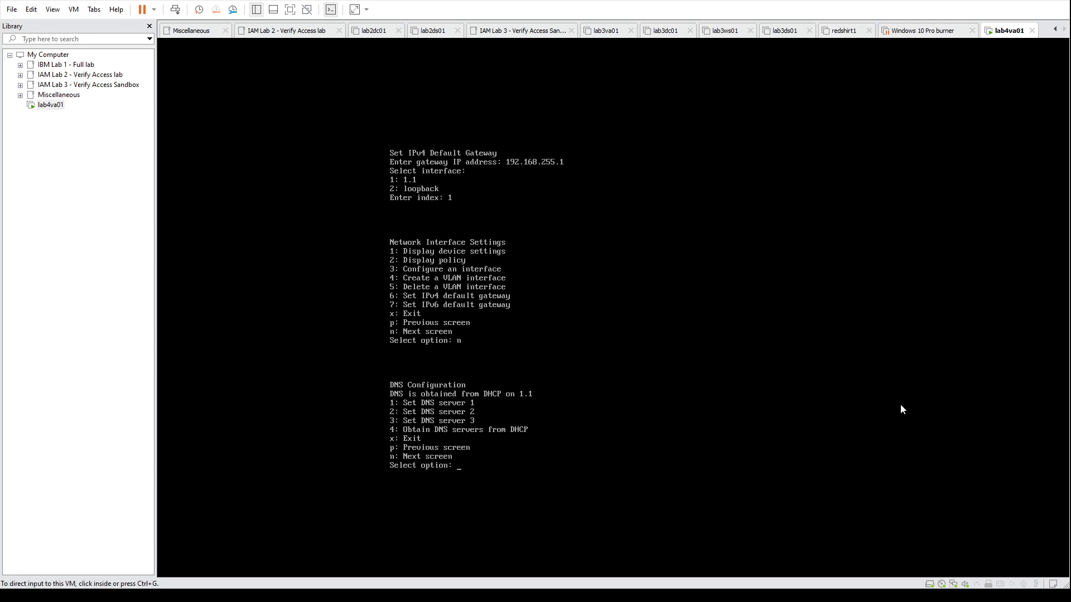
pyautogui.click(900, 405)
pyautogui.write('1')
pyautogui.press('Return')
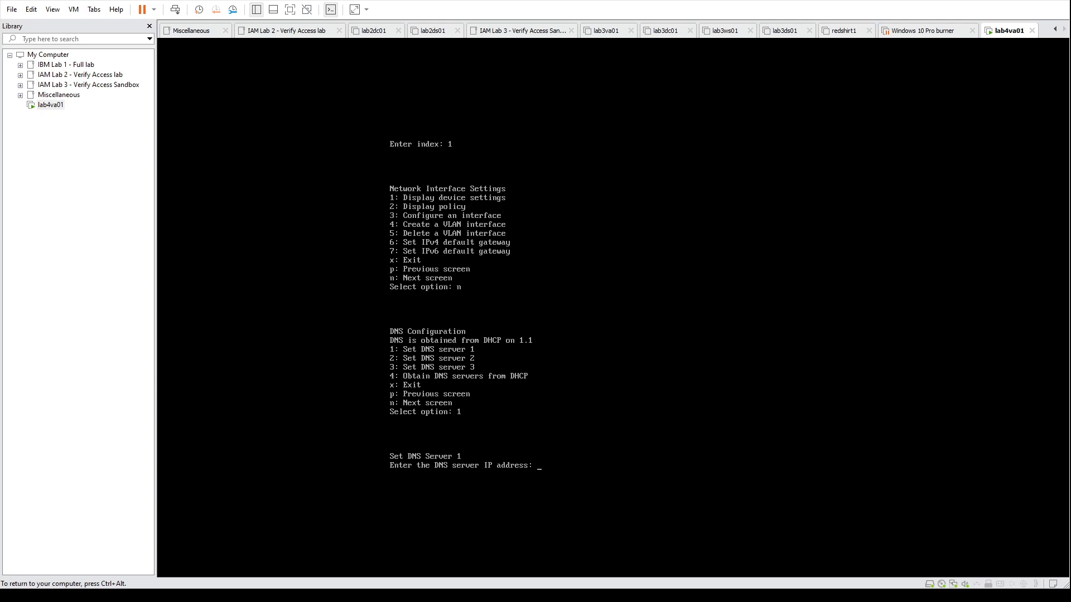
pyautogui.hotkey('ctrl', 'alt')
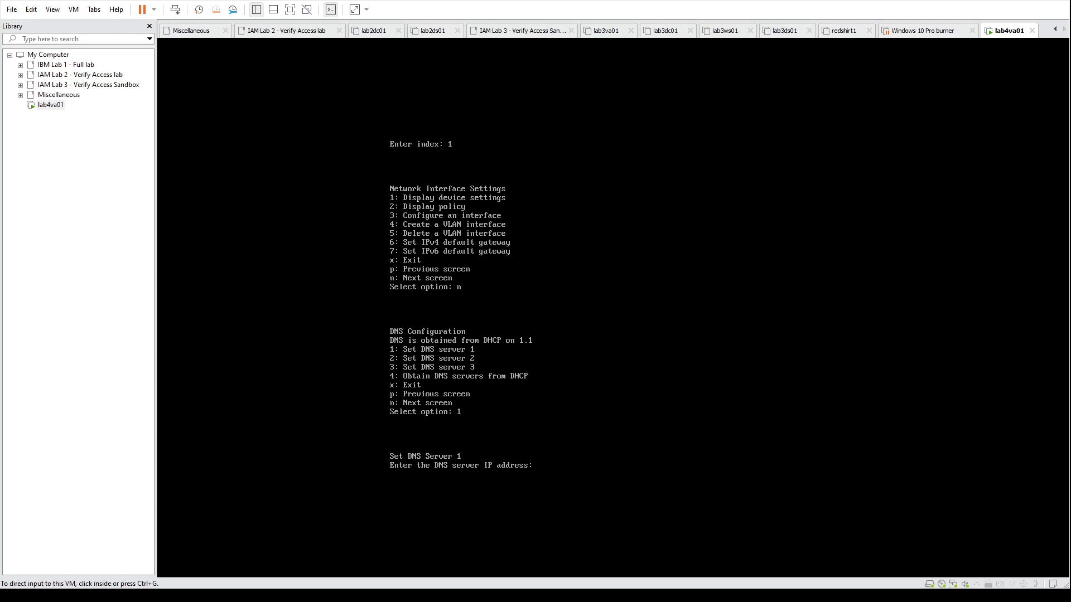
pyautogui.click(21, 86)
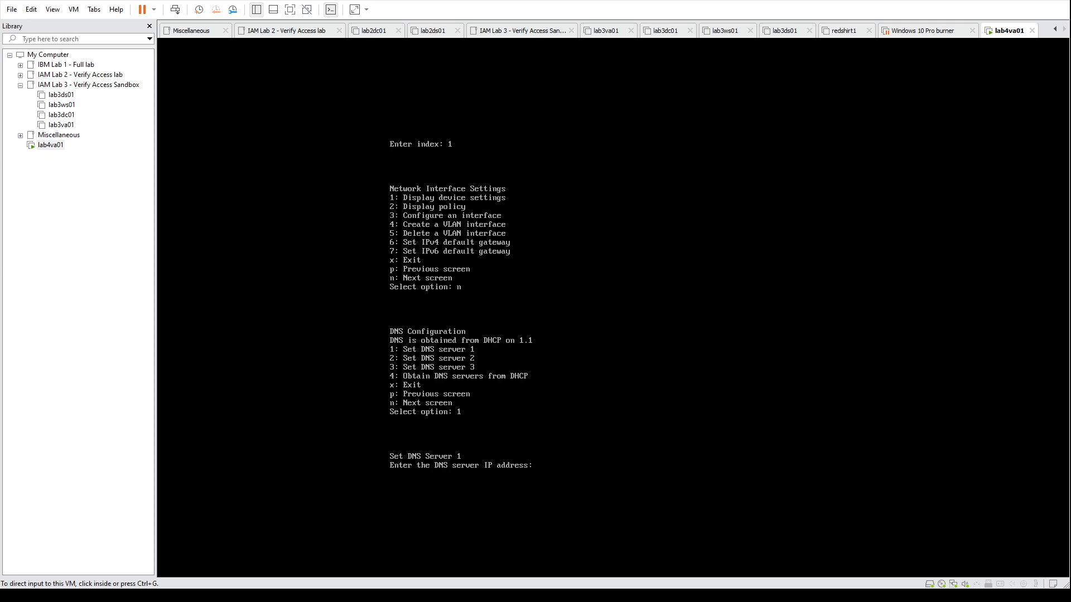
pyautogui.hotkey('ctrl', 'g')
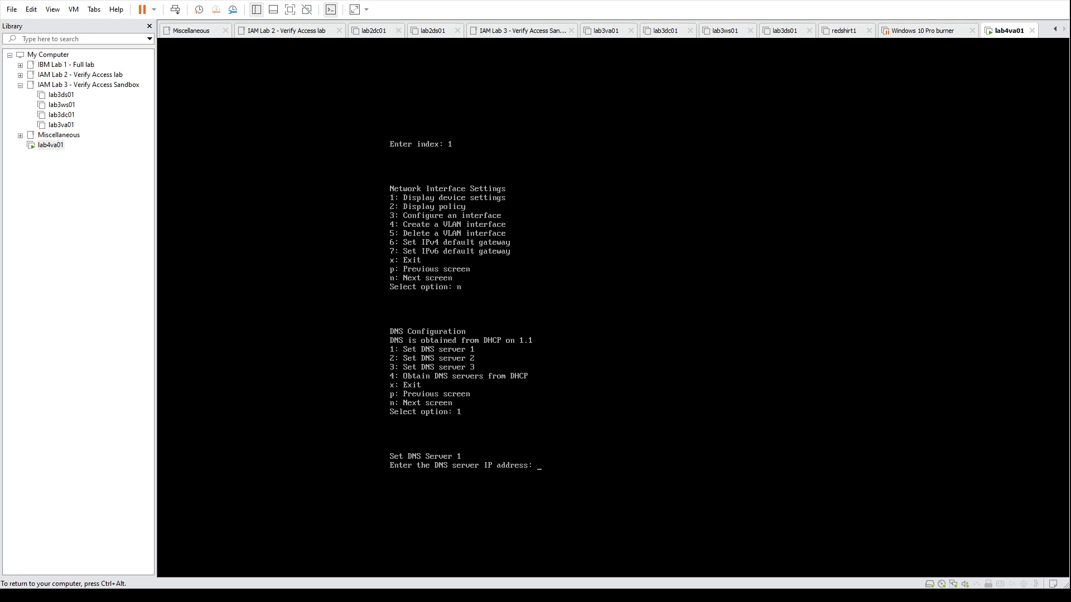
pyautogui.press('Return')
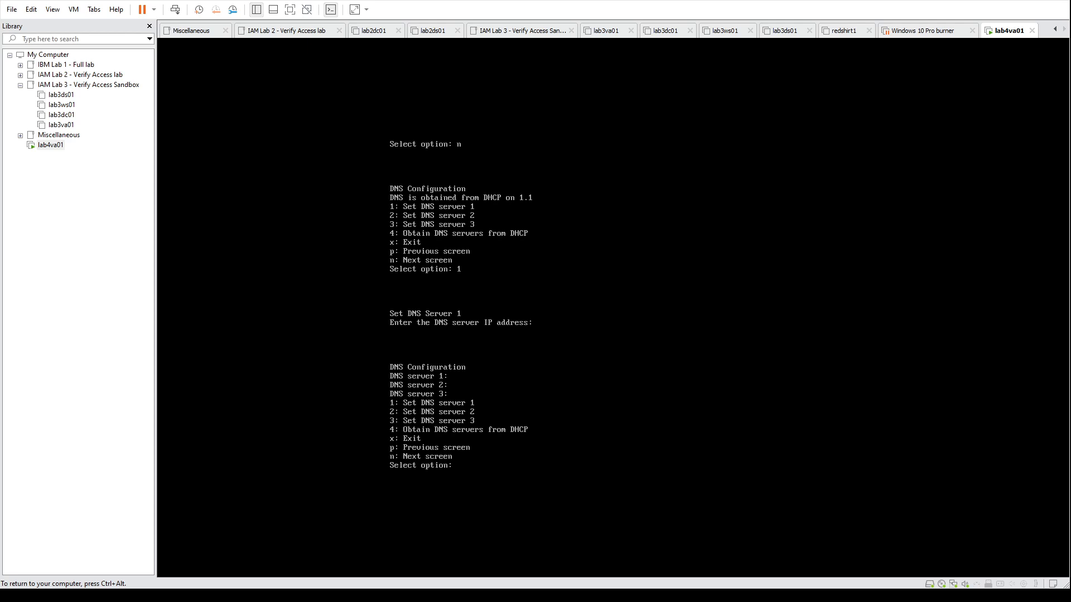
# Step: Proceed past the DNS and time configuration without further changes and accept the summarized appliance configuration
pyautogui.write('n')
pyautogui.press('Return')
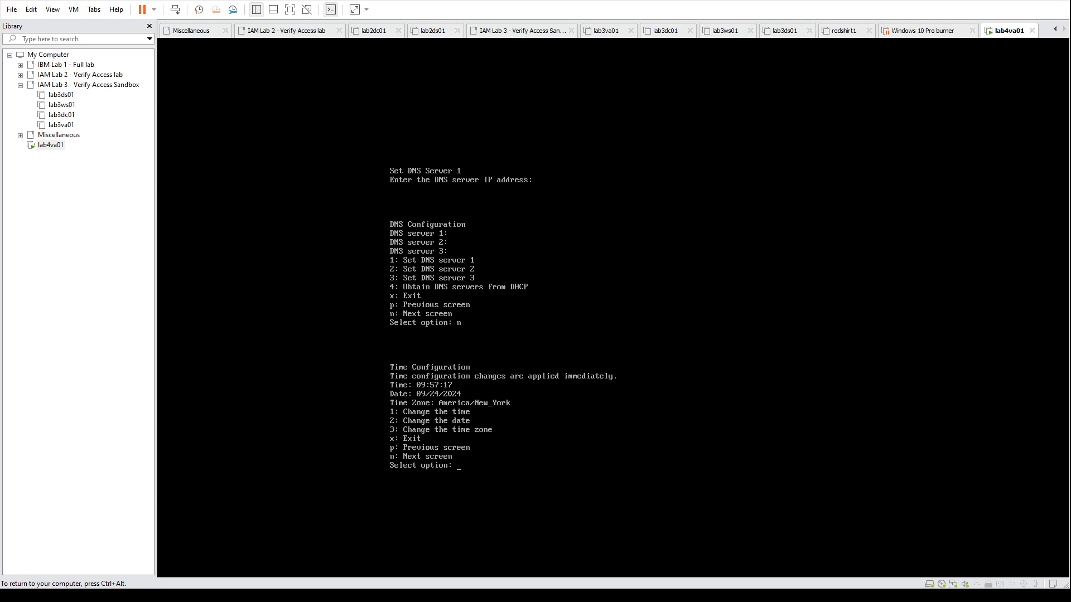
pyautogui.write('n')
pyautogui.press('Return')
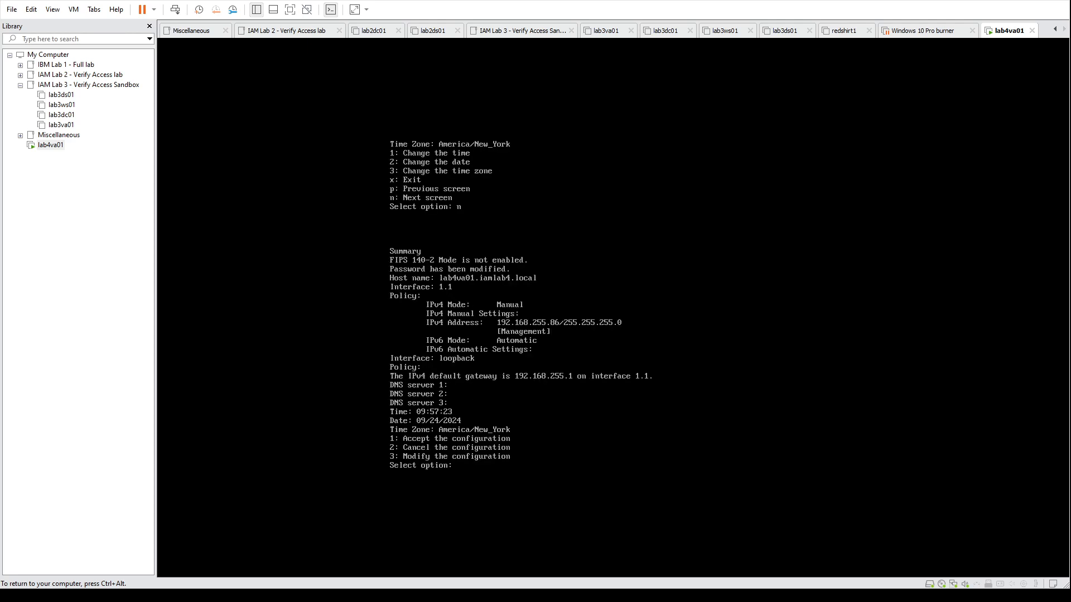
pyautogui.write('1')
pyautogui.press('Return')
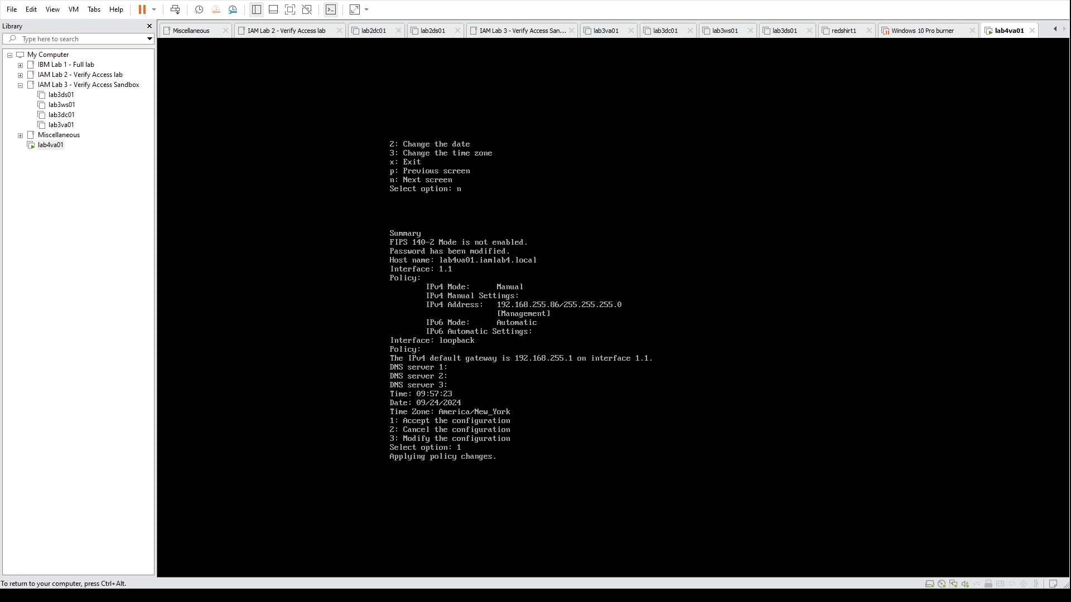
pyautogui.hotkey('ctrl', 'alt')
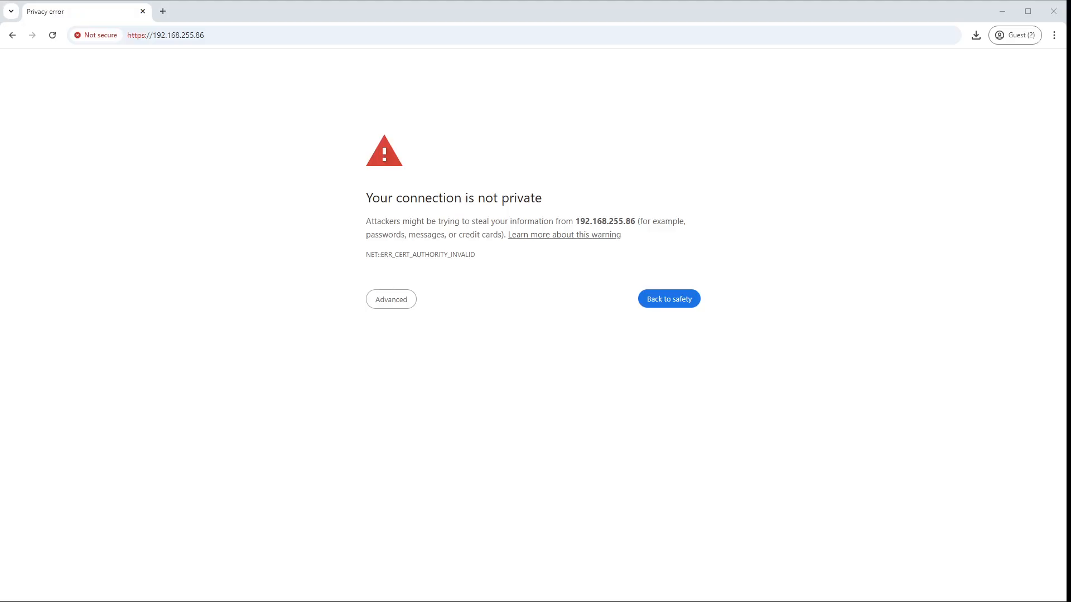
pyautogui.click(258, 38)
pyautogui.click(199, 38)
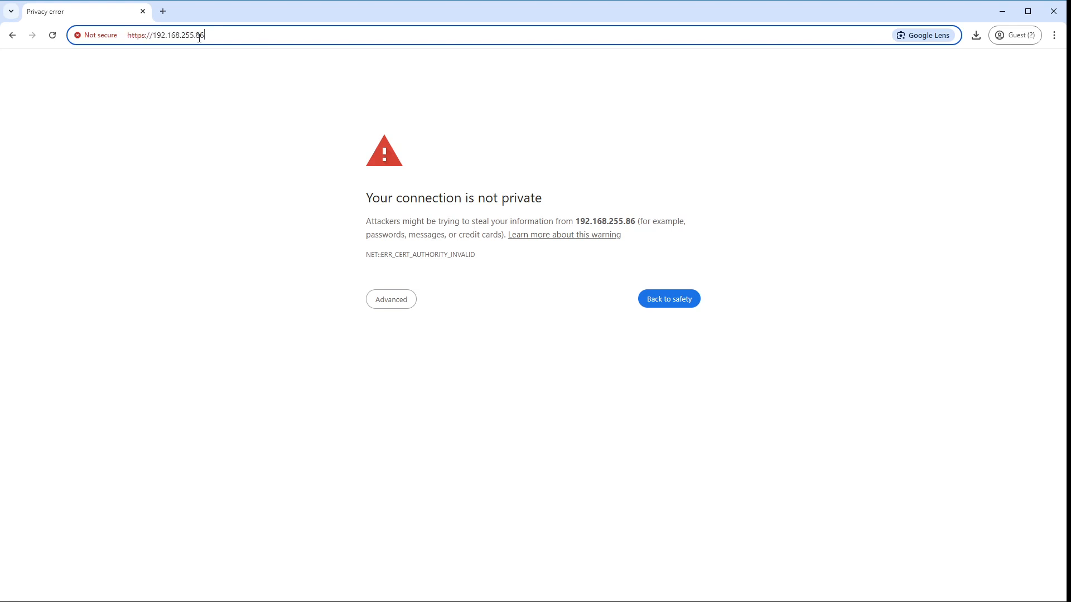
pyautogui.moveTo(154, 38); pyautogui.dragTo(218, 34)
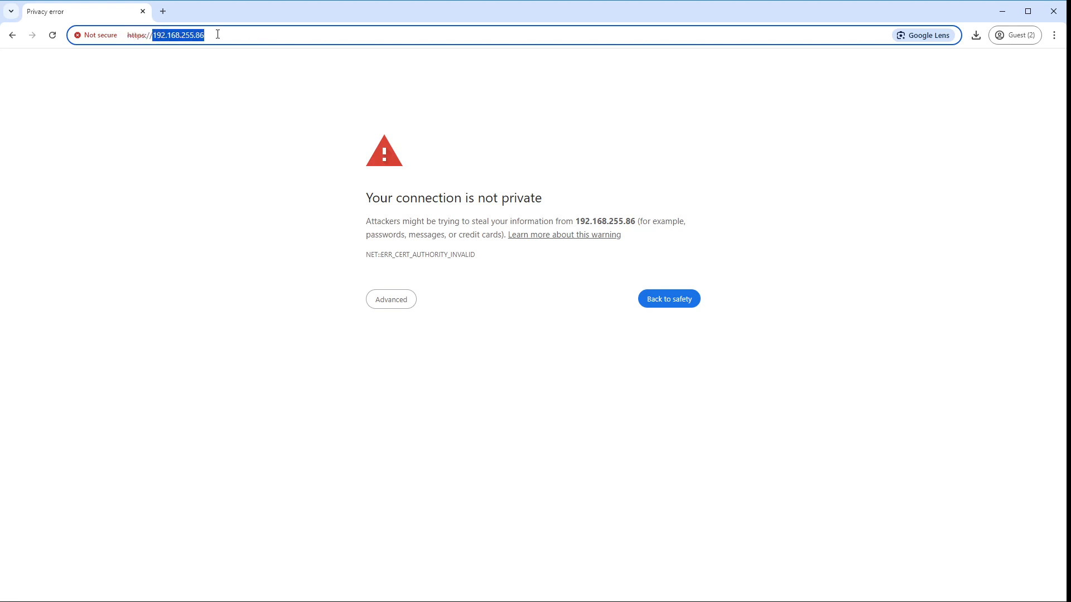
pyautogui.click(232, 35)
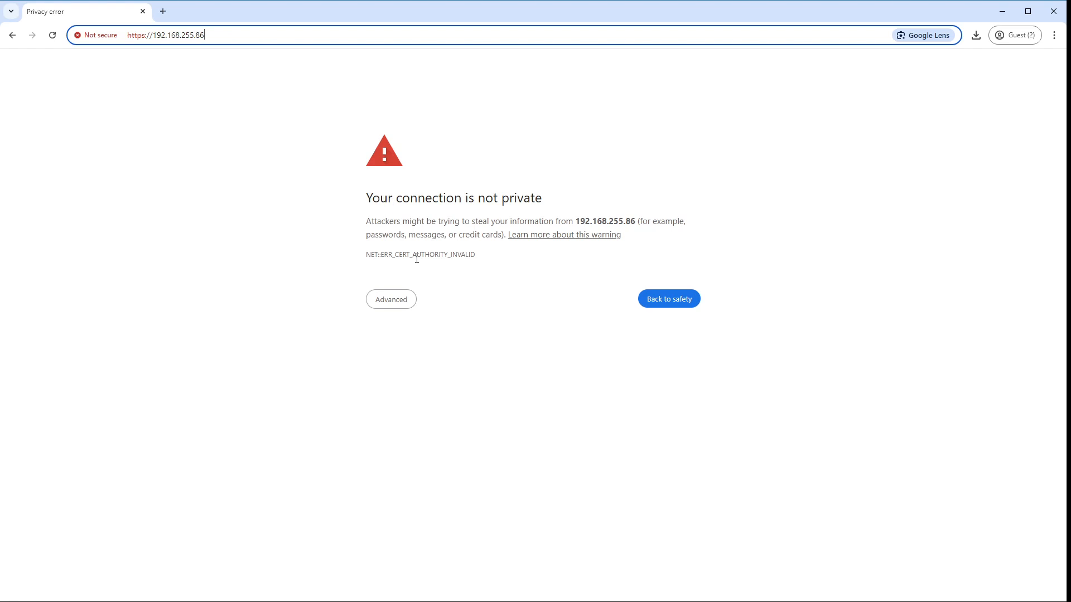
pyautogui.click(400, 303)
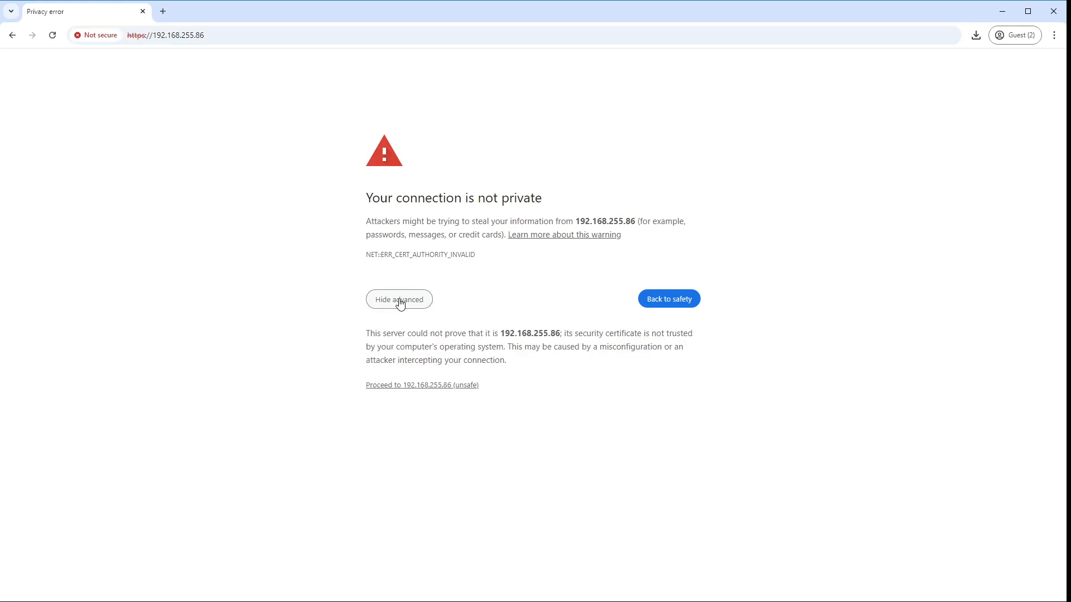
pyautogui.click(437, 386)
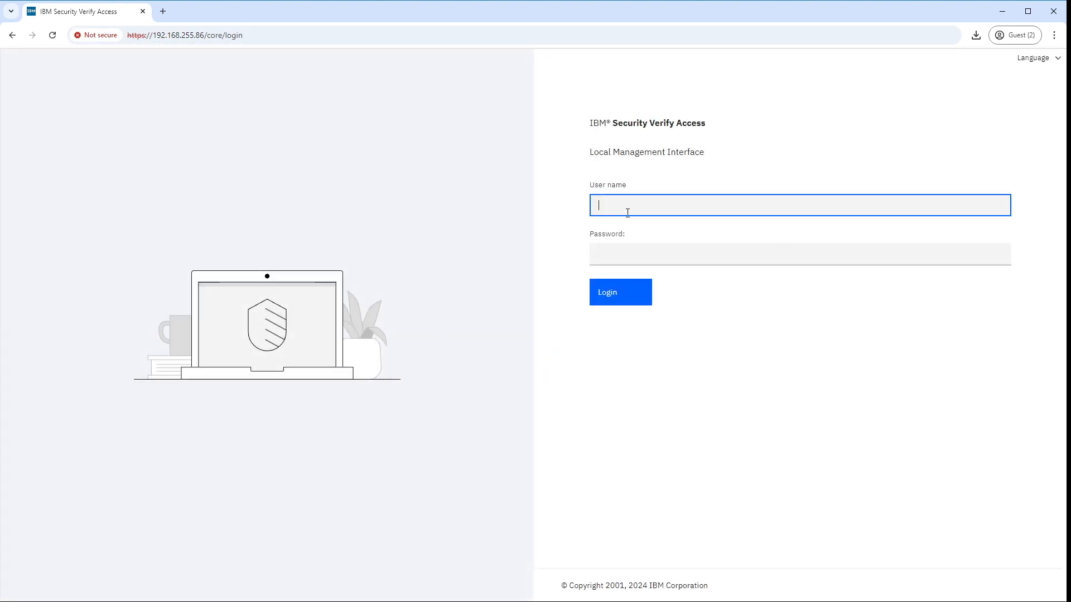
# Step: Log in to the Local Management Interface with the user name admin and the account password
pyautogui.write('admin')
pyautogui.press('Tab')
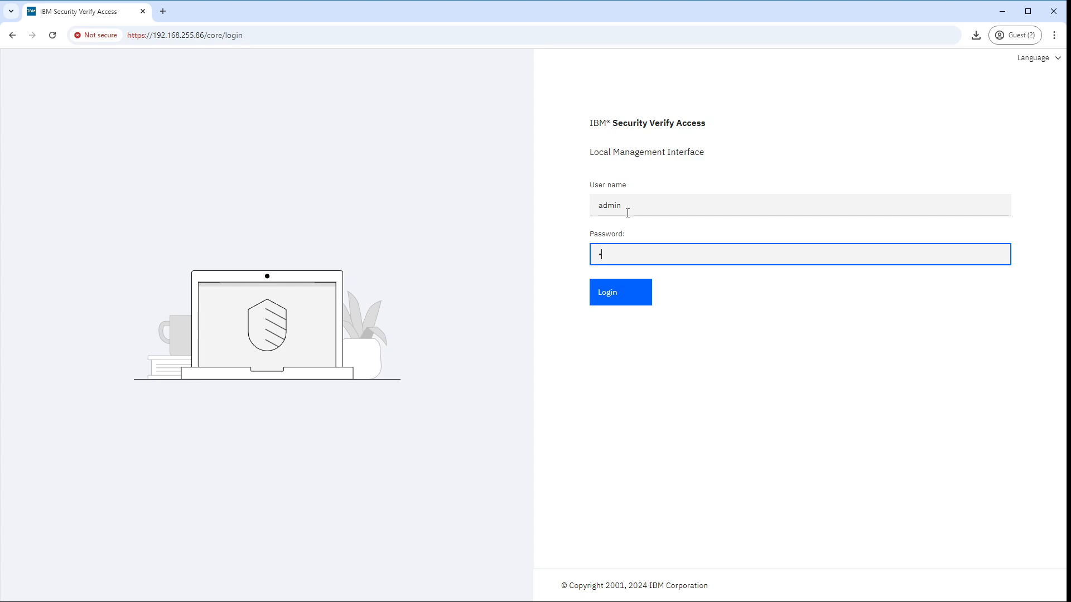
pyautogui.write('admin123456')
pyautogui.press('Return')
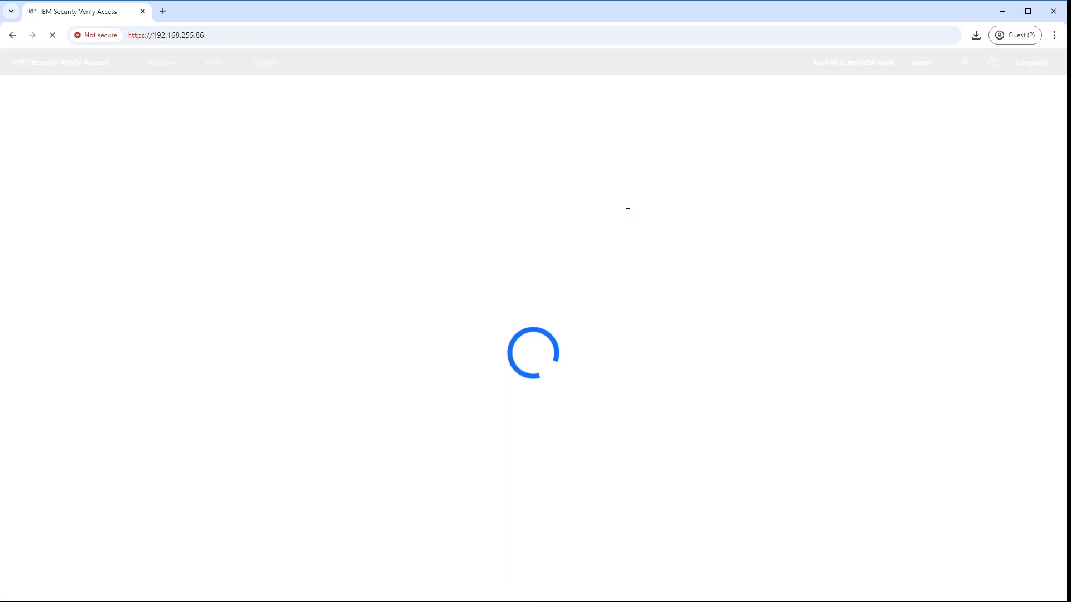